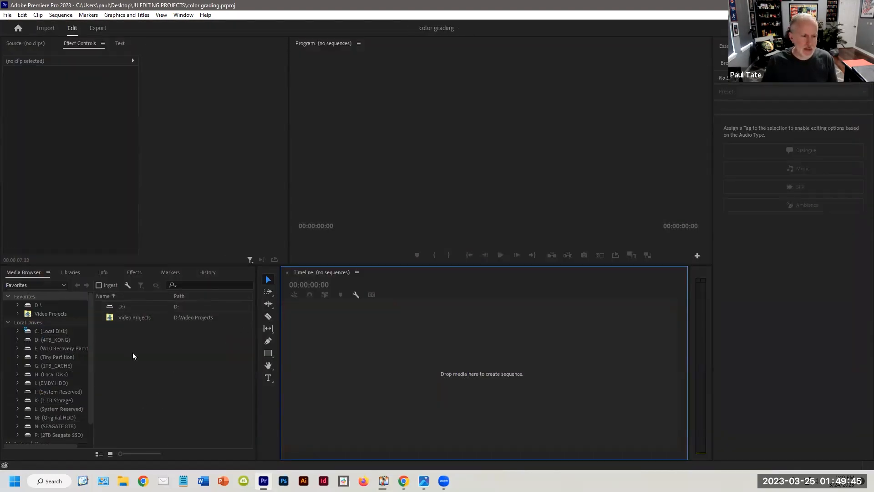
Switch to the Color workspace
{"action": "left_click", "coordinate": [183, 15]}
{"action": "mouse_move", "coordinate": [219, 25]}
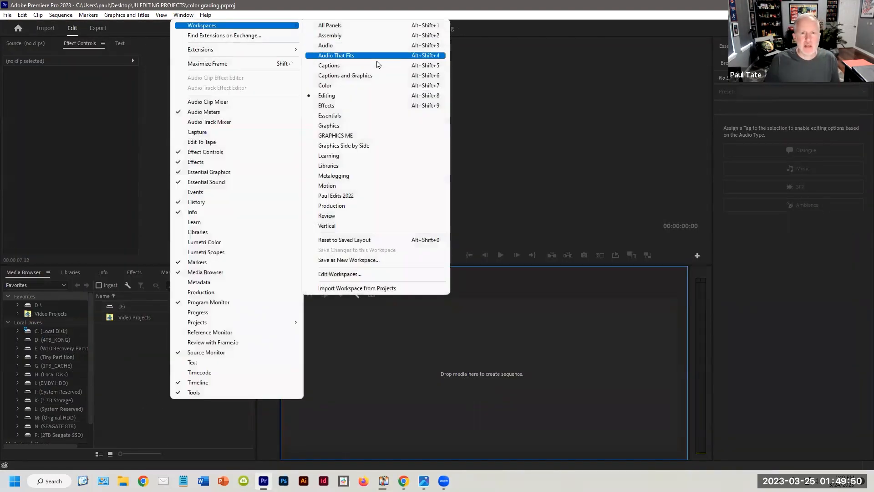
{"action": "left_click", "coordinate": [362, 85]}
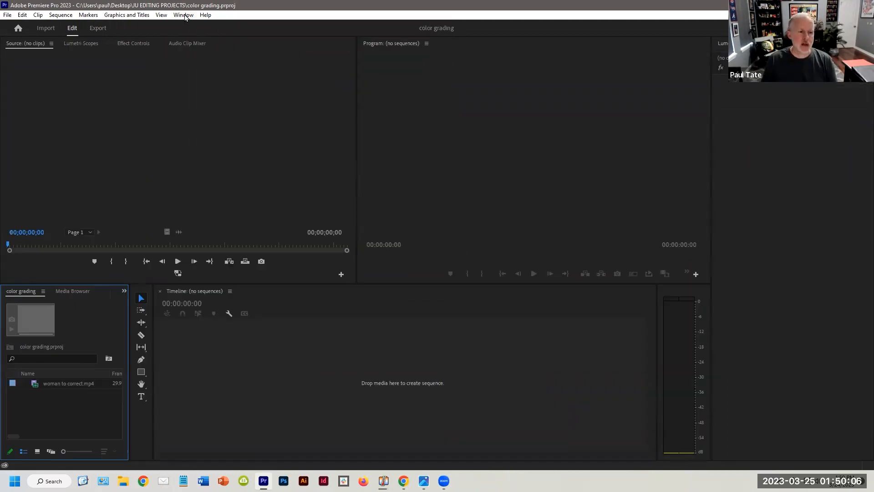
Create a sequence from woman to correct.mp4 in the empty timeline and rename it SEQ Color Grading Lesson
{"action": "left_click", "coordinate": [40, 383]}
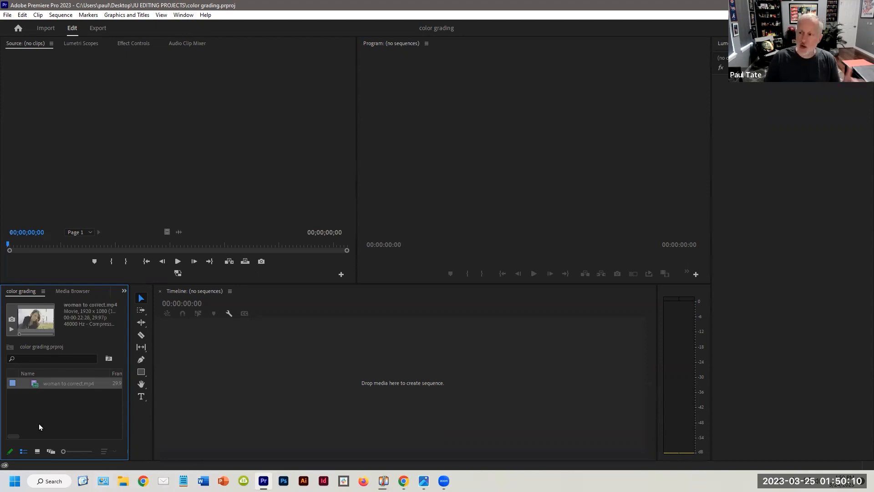
{"action": "left_click_drag", "start_coordinate": [34, 383], "coordinate": [359, 376]}
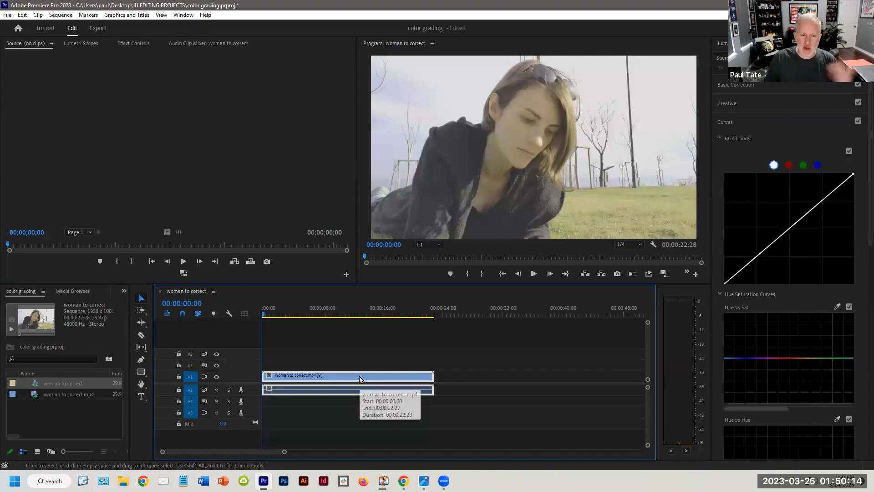
{"action": "left_click", "coordinate": [72, 385]}
{"action": "type", "text": "SEQ Color G"}
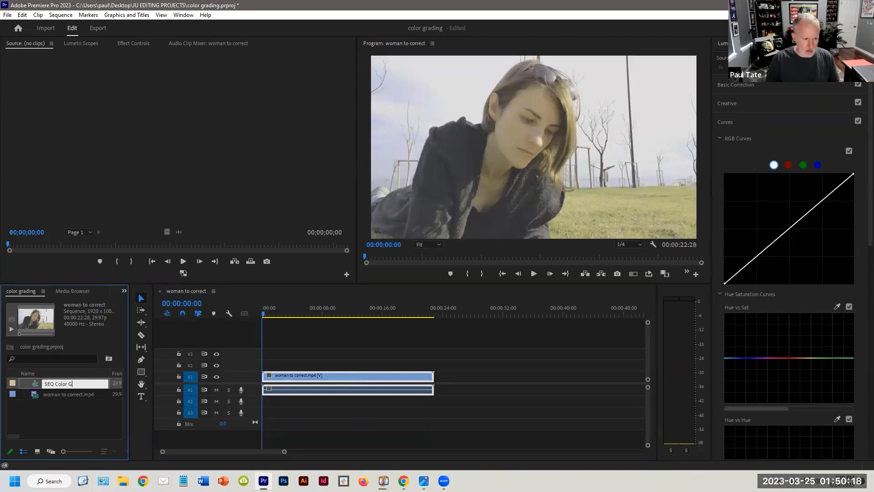
{"action": "type", "text": "rading Lesson"}
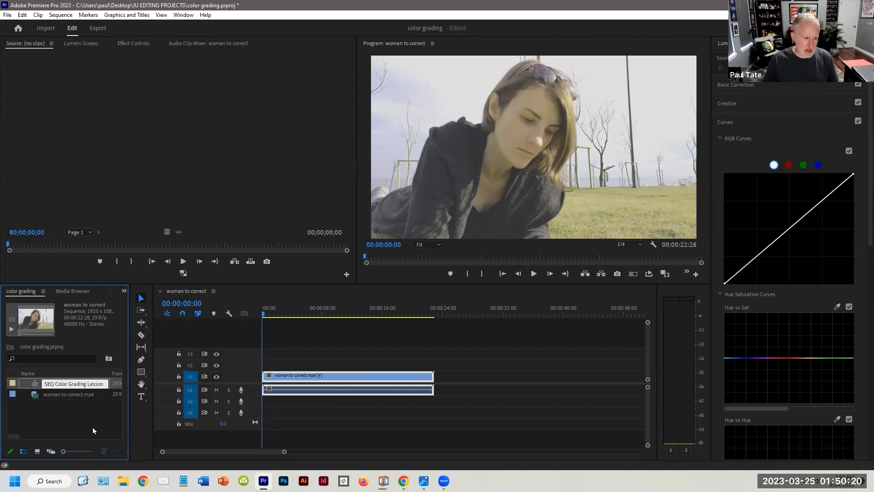
{"action": "left_click", "coordinate": [87, 414]}
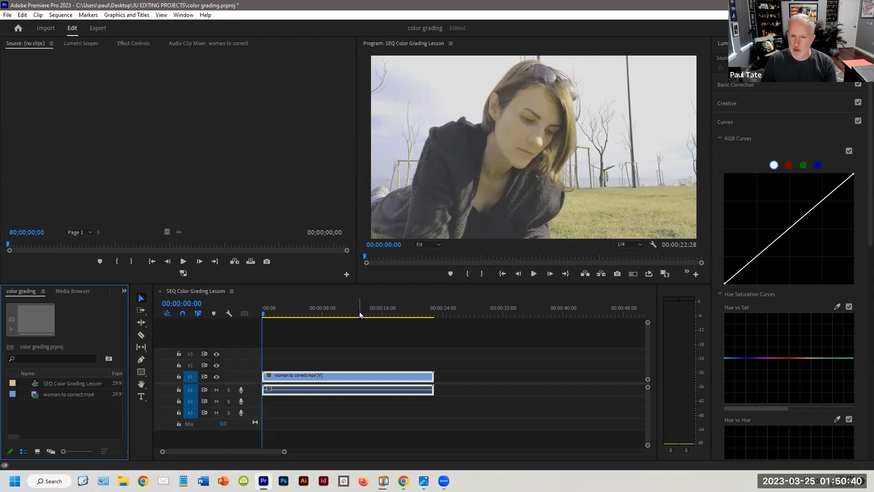
Park the playhead at 00:00:10:08 on the woman clip in the timeline
{"action": "left_click_drag", "start_coordinate": [355, 314], "coordinate": [261, 322]}
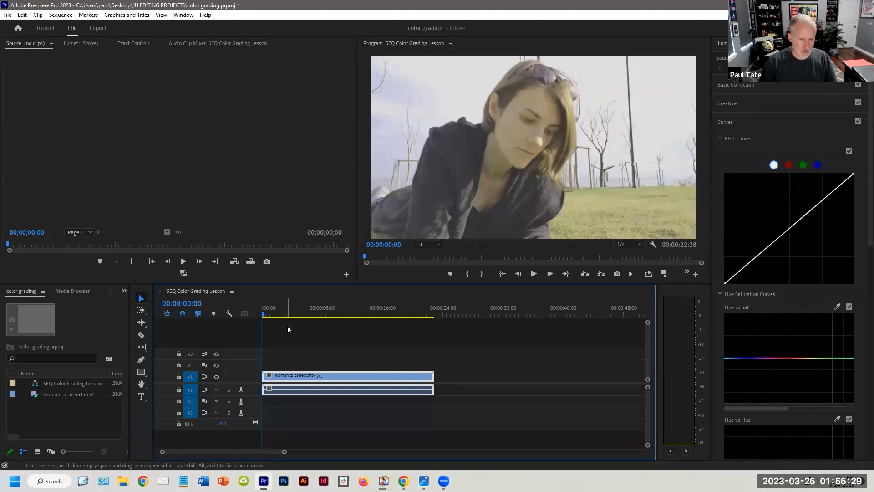
{"action": "mouse_move", "coordinate": [349, 312]}
{"action": "left_mouse_down"}
{"action": "mouse_move", "coordinate": [315, 321]}
{"action": "mouse_move", "coordinate": [339, 326]}
{"action": "left_mouse_up"}
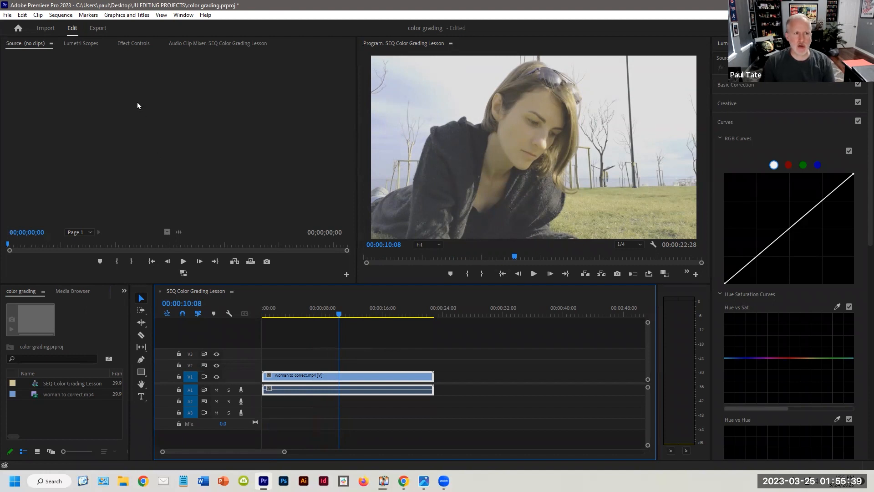
Bring up the Lumetri Scopes with the timeline clip selected, and save the project
{"action": "left_click", "coordinate": [80, 43]}
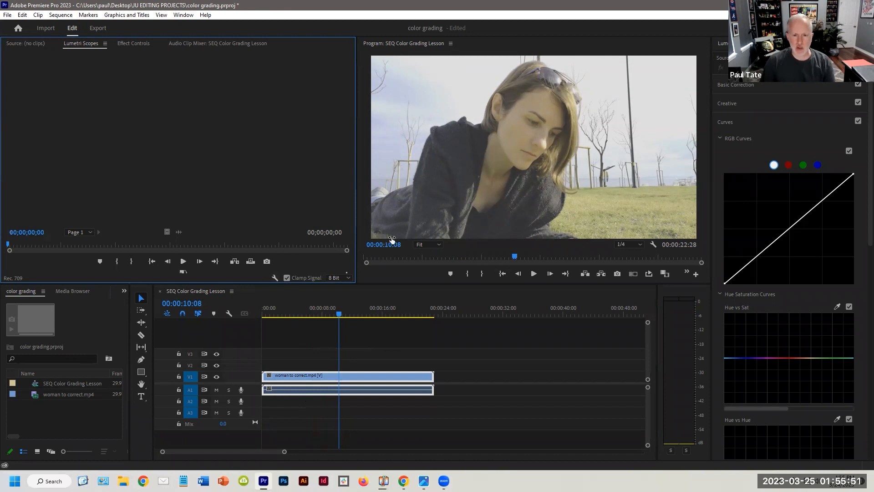
{"action": "left_click", "coordinate": [369, 370]}
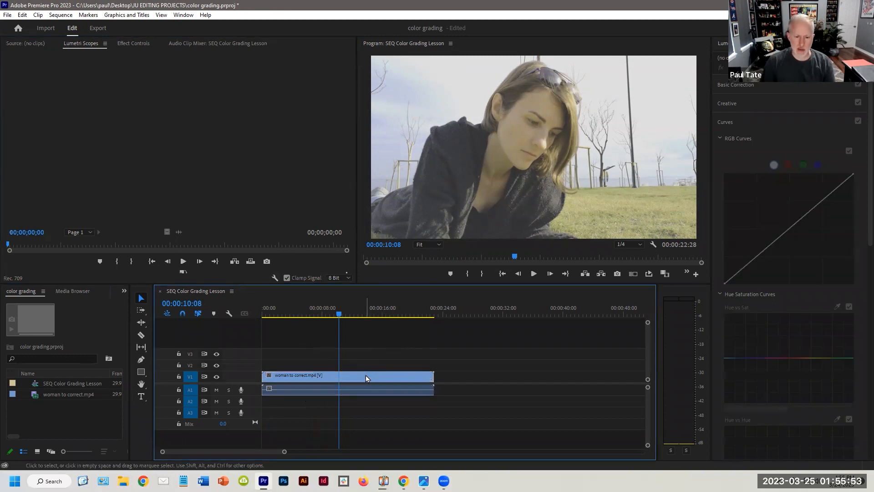
{"action": "left_click", "coordinate": [365, 375]}
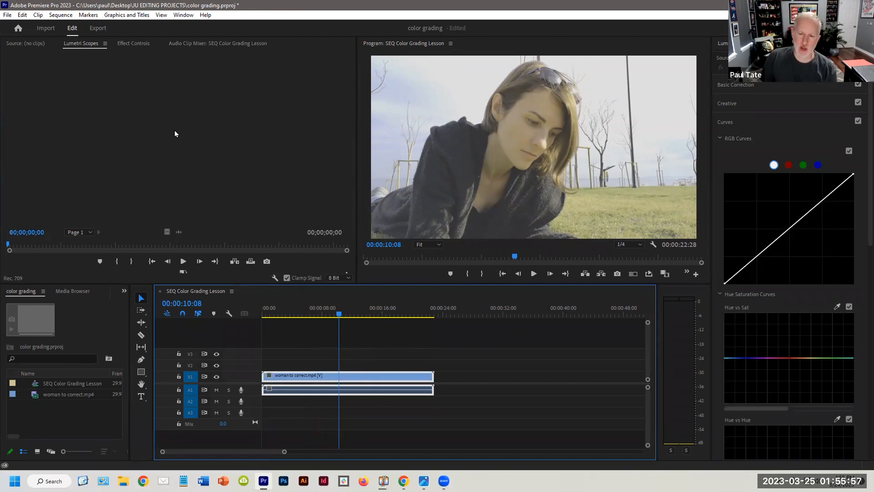
{"action": "key", "text": "ctrl+s"}
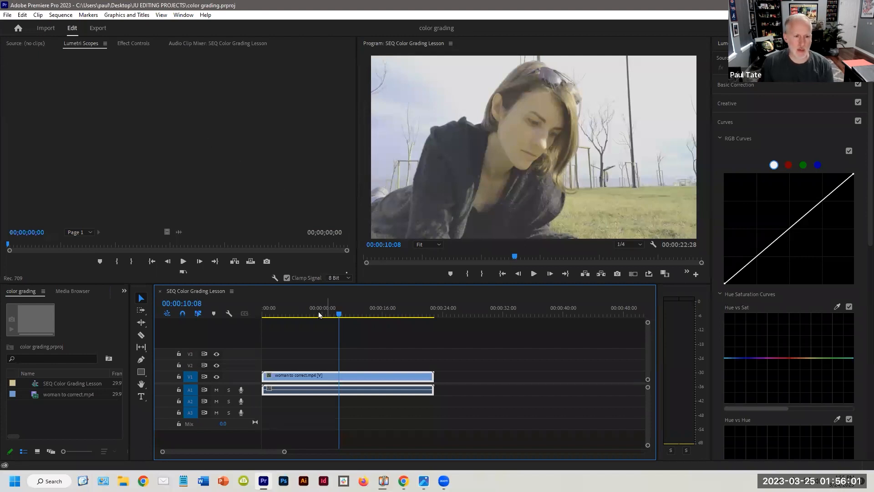
Switch away to the Source monitor, Effect Controls and Audio Clip Mixer, then return to Lumetri Scopes to refresh the scope display
{"action": "left_click", "coordinate": [275, 278]}
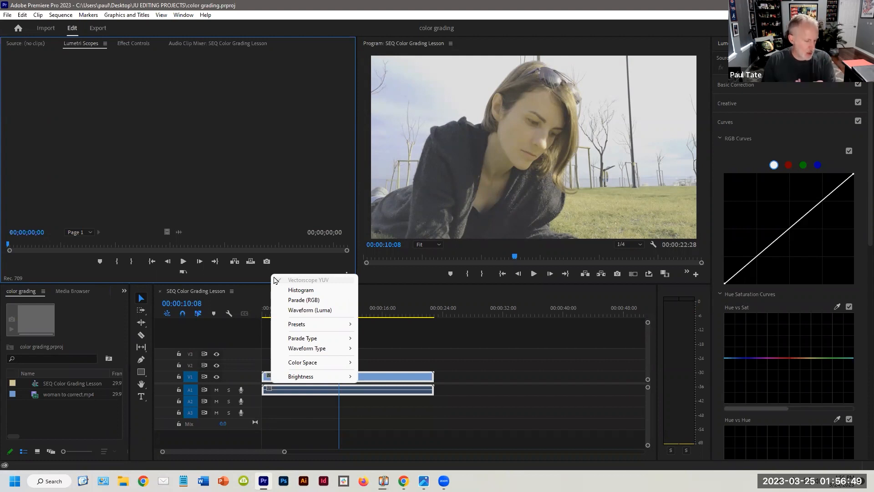
{"action": "left_click", "coordinate": [84, 46]}
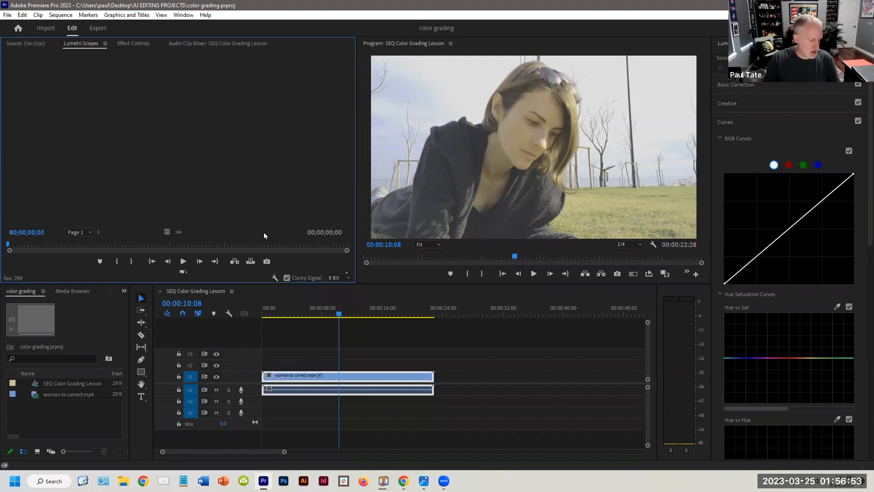
{"action": "left_click", "coordinate": [31, 44]}
{"action": "left_click", "coordinate": [127, 43]}
{"action": "left_click", "coordinate": [185, 43]}
{"action": "left_click", "coordinate": [75, 42]}
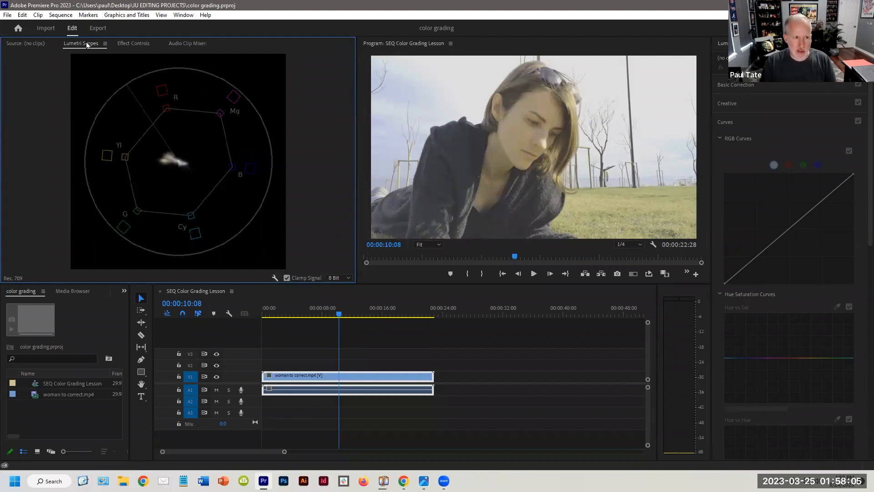
Add the Histogram, Parade (RGB) and Waveform (Luma) scopes to the Lumetri Scopes display
{"action": "left_click", "coordinate": [274, 277]}
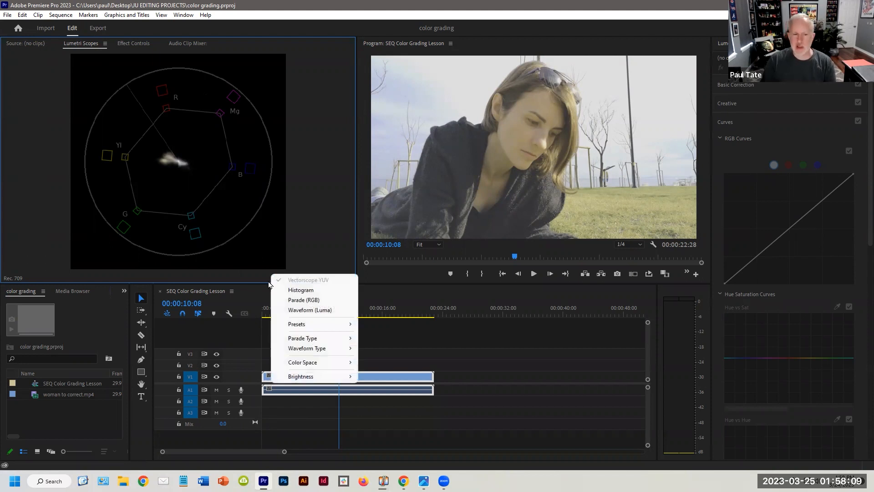
{"action": "left_click", "coordinate": [300, 290]}
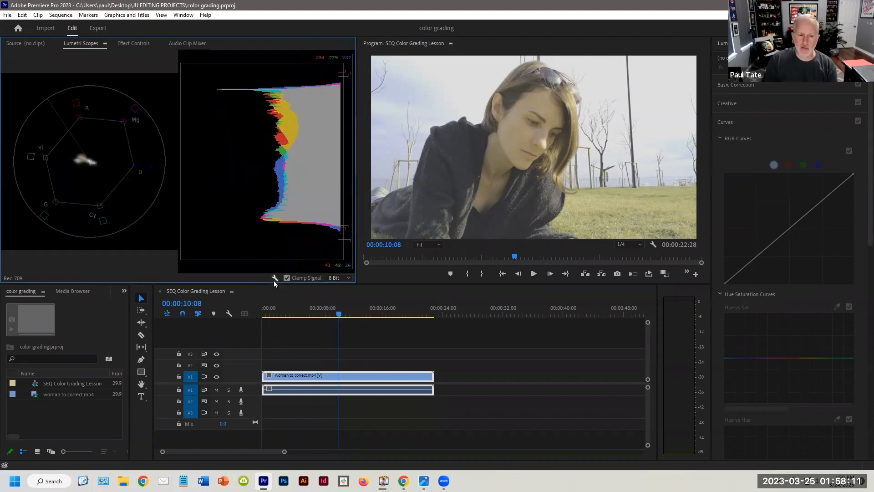
{"action": "left_click", "coordinate": [275, 278]}
{"action": "left_click", "coordinate": [301, 300]}
{"action": "left_click", "coordinate": [274, 278]}
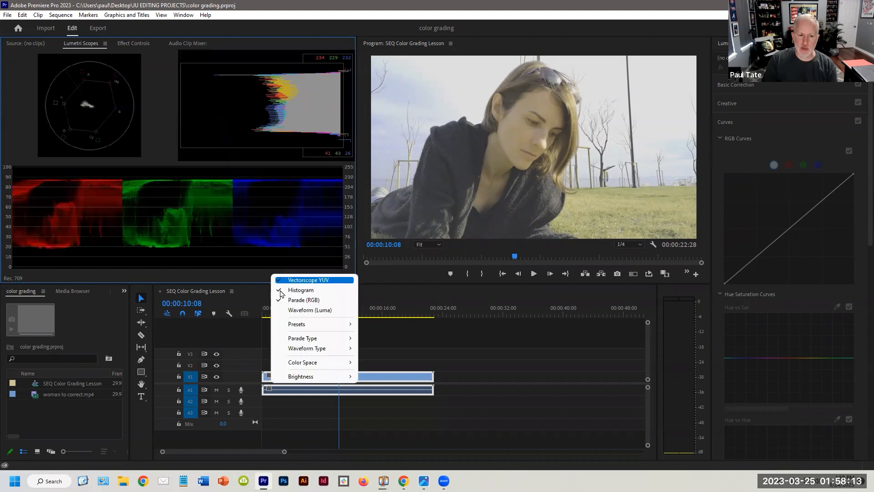
{"action": "left_click", "coordinate": [284, 310]}
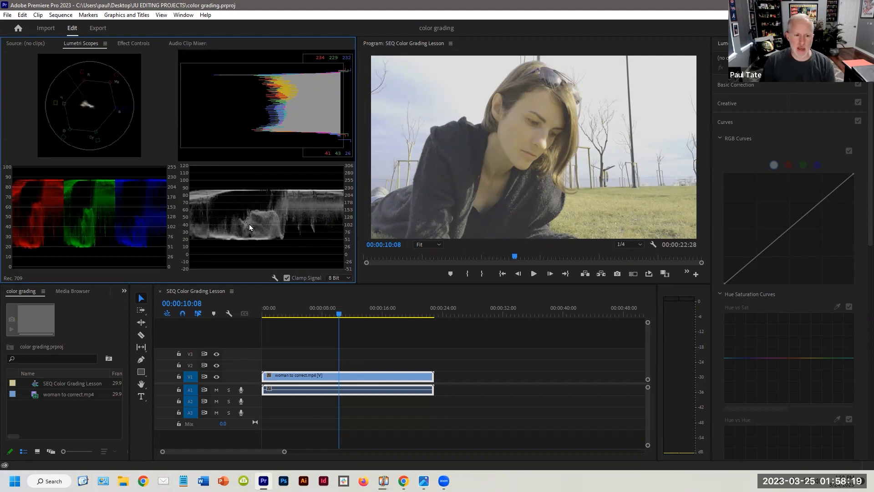
Hide the Vectorscope YUV, Histogram and Parade (RGB) scopes, keeping only Waveform (Luma)
{"action": "right_click", "coordinate": [275, 277]}
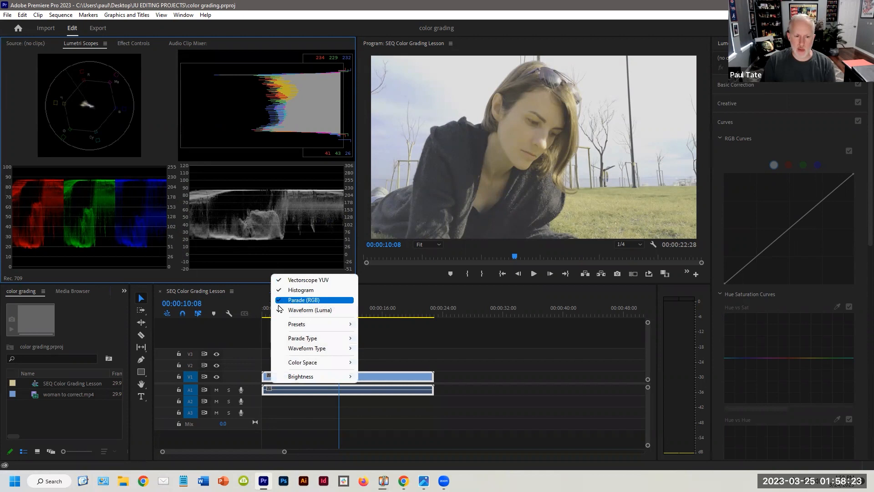
{"action": "left_click", "coordinate": [275, 280]}
{"action": "right_click", "coordinate": [275, 280]}
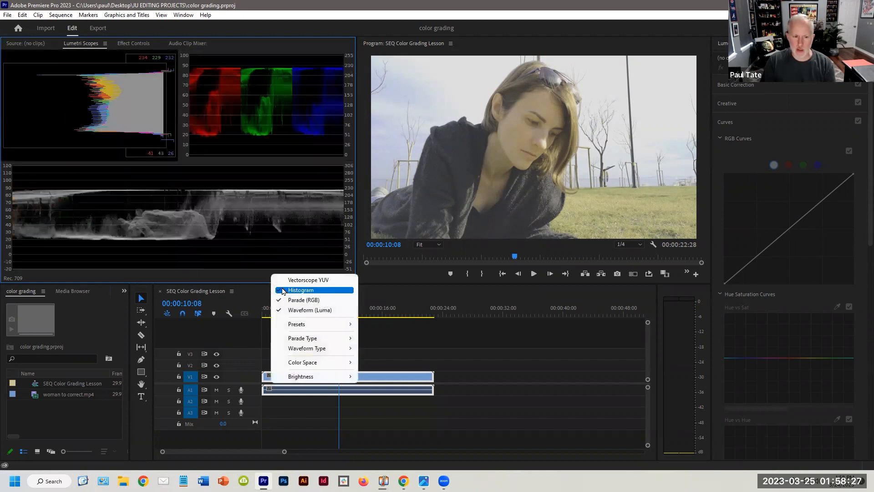
{"action": "left_click", "coordinate": [284, 291]}
{"action": "right_click", "coordinate": [276, 281]}
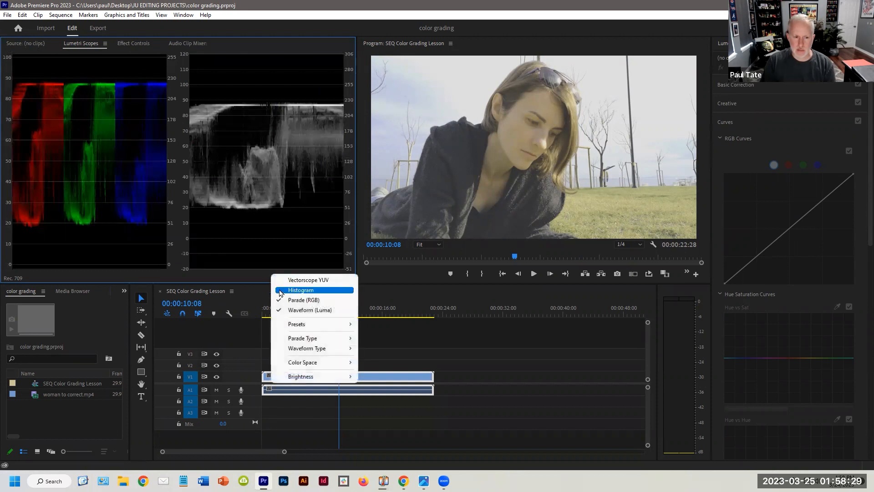
{"action": "left_click", "coordinate": [280, 299]}
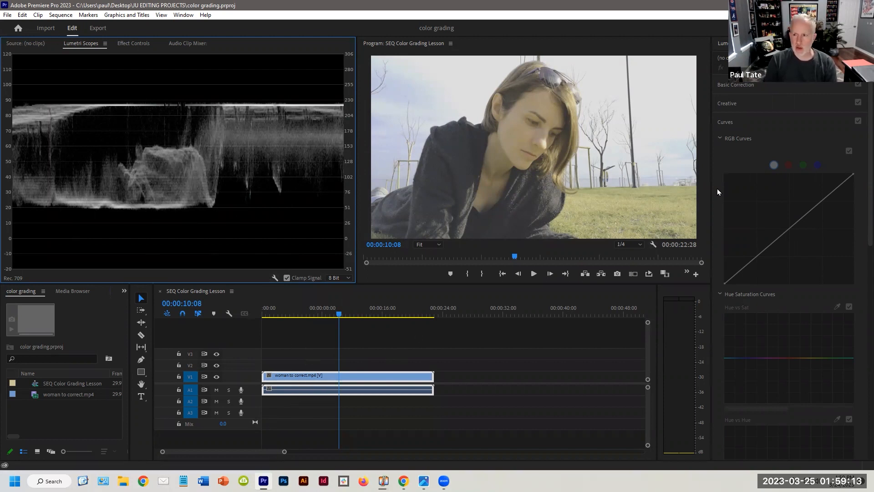
Select the clip on V1 and show its Lumetri RGB Curves, with the Hue Saturation Curves collapsed
{"action": "left_click", "coordinate": [738, 45]}
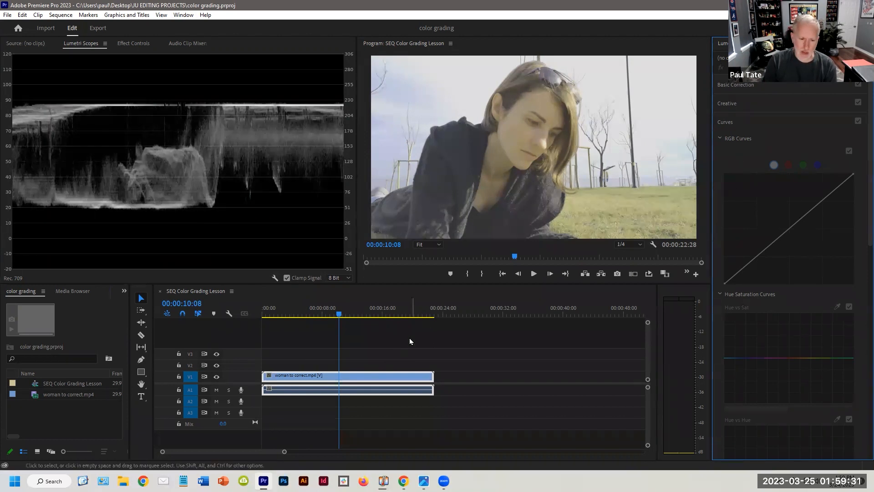
{"action": "left_click", "coordinate": [293, 362]}
{"action": "left_click", "coordinate": [300, 376]}
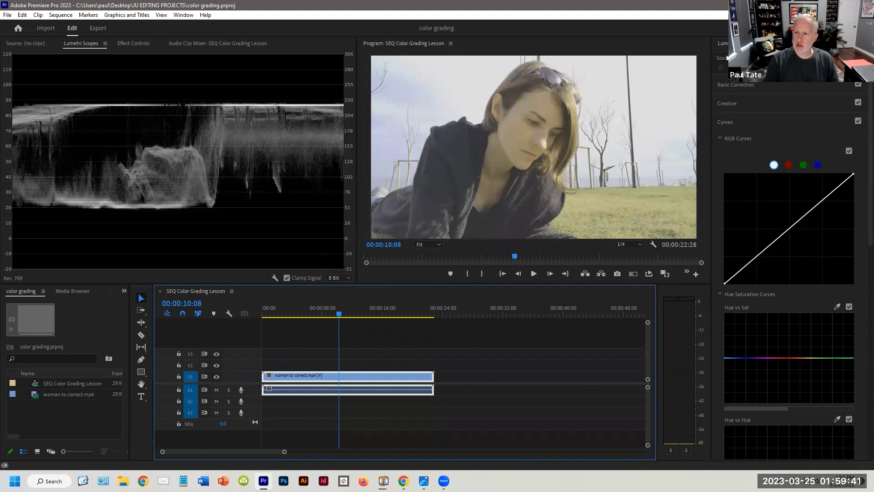
{"action": "left_click", "coordinate": [722, 138]}
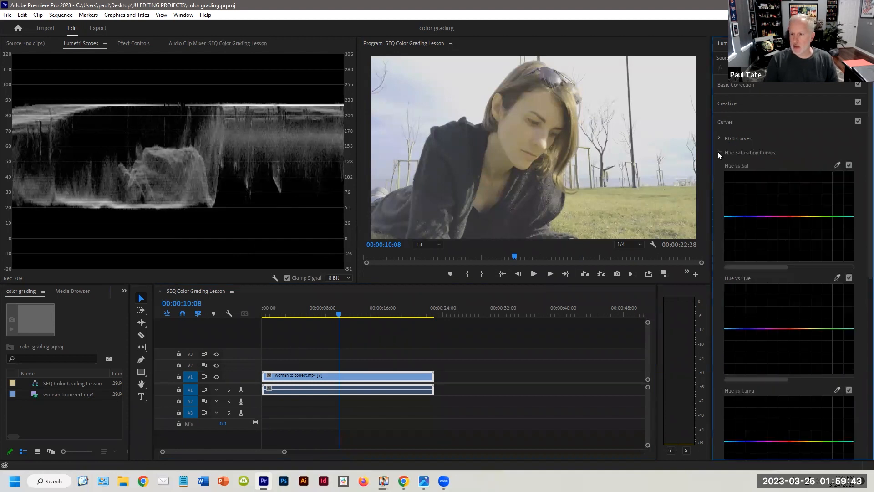
{"action": "left_click", "coordinate": [718, 152]}
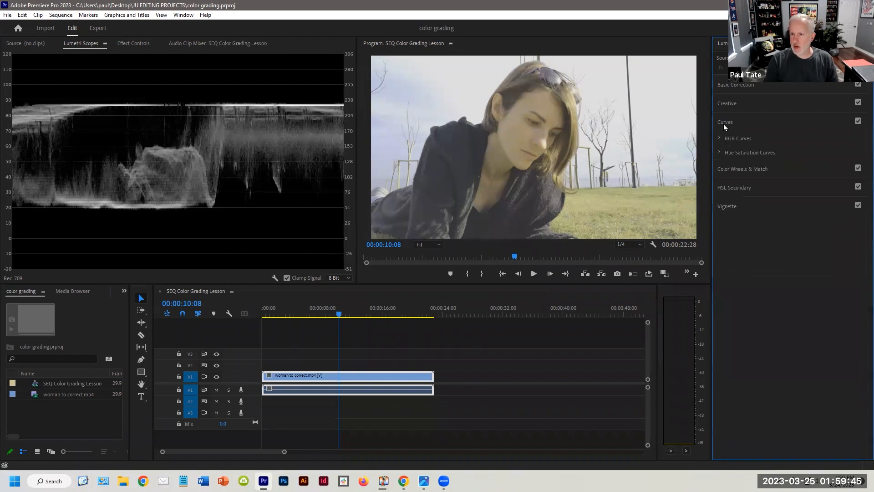
{"action": "left_click", "coordinate": [728, 103]}
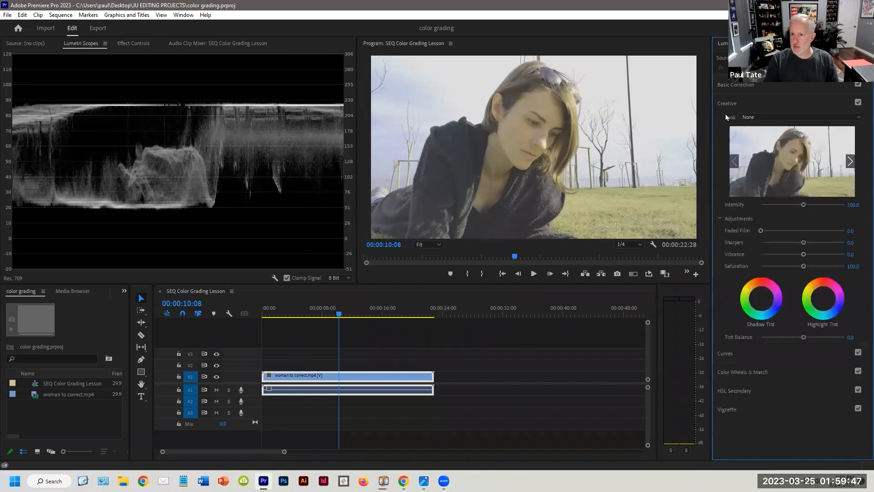
{"action": "left_click", "coordinate": [732, 353]}
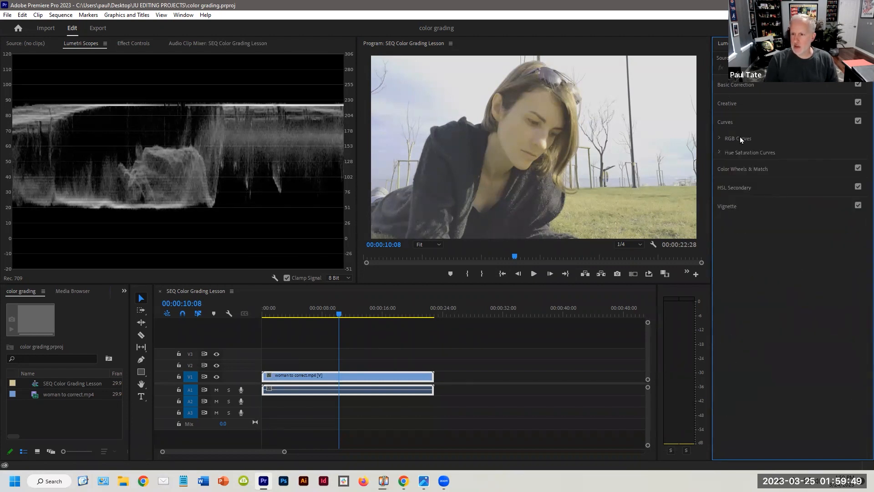
{"action": "left_click", "coordinate": [718, 138]}
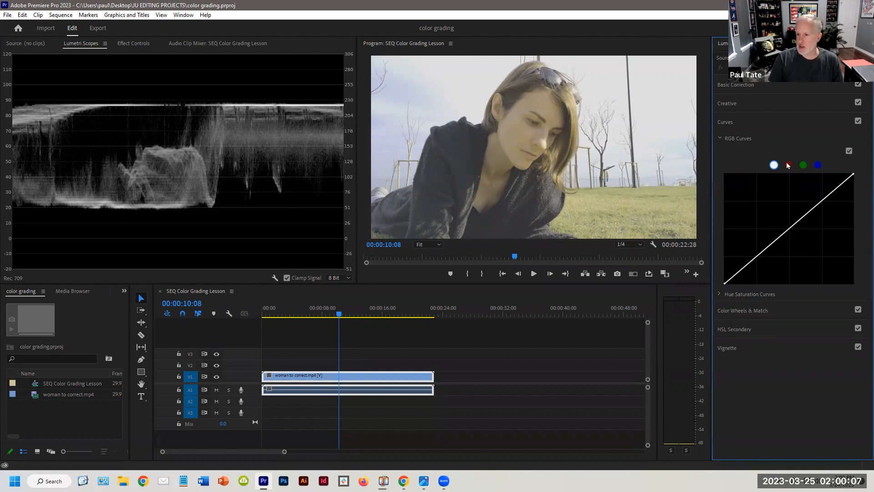
Look through the individual blue, white, red and green channels of the RGB Curves
{"action": "left_click", "coordinate": [818, 165]}
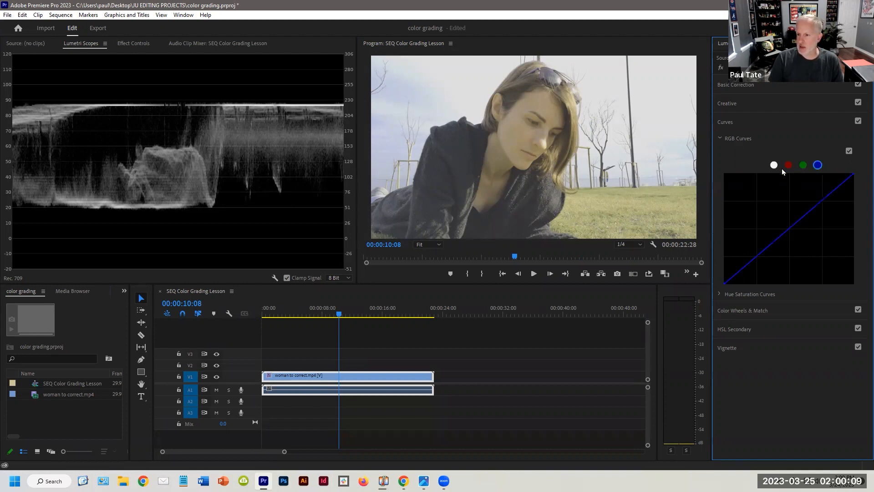
{"action": "left_click", "coordinate": [773, 167]}
{"action": "left_click", "coordinate": [788, 165]}
{"action": "left_click", "coordinate": [802, 165]}
{"action": "left_click", "coordinate": [818, 165]}
Return to the white RGB curve and nudge its highlight end point slightly
{"action": "left_click", "coordinate": [774, 166]}
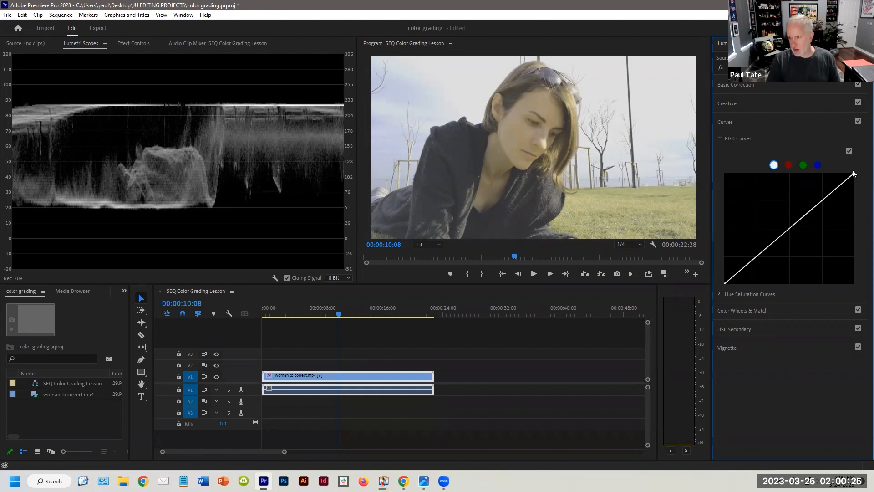
{"action": "mouse_move", "coordinate": [853, 176]}
{"action": "left_mouse_down"}
{"action": "mouse_move", "coordinate": [829, 191]}
{"action": "mouse_move", "coordinate": [832, 202]}
{"action": "mouse_move", "coordinate": [814, 191]}
{"action": "mouse_move", "coordinate": [771, 199]}
{"action": "mouse_move", "coordinate": [806, 212]}
{"action": "mouse_move", "coordinate": [835, 179]}
{"action": "mouse_move", "coordinate": [853, 174]}
{"action": "left_mouse_up"}
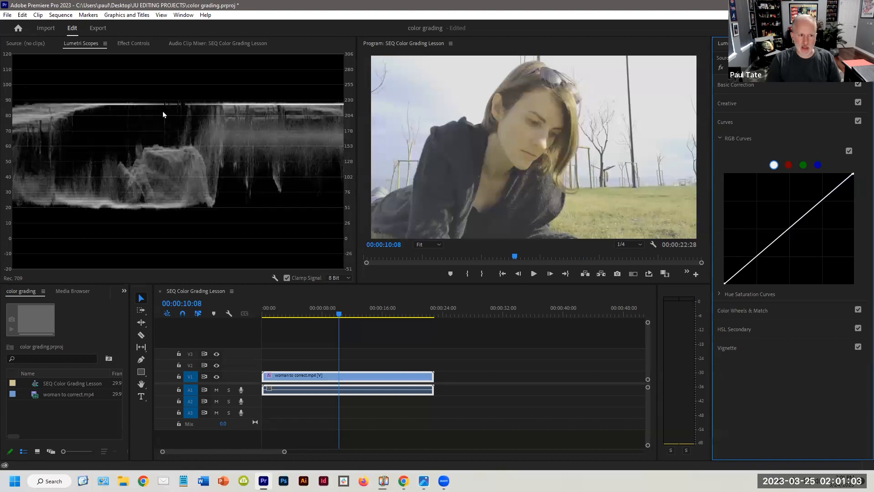
Enlarge the Lumetri Scopes area in width and height for a bigger waveform
{"action": "left_click_drag", "start_coordinate": [357, 219], "coordinate": [405, 218]}
{"action": "left_click_drag", "start_coordinate": [312, 282], "coordinate": [312, 372]}
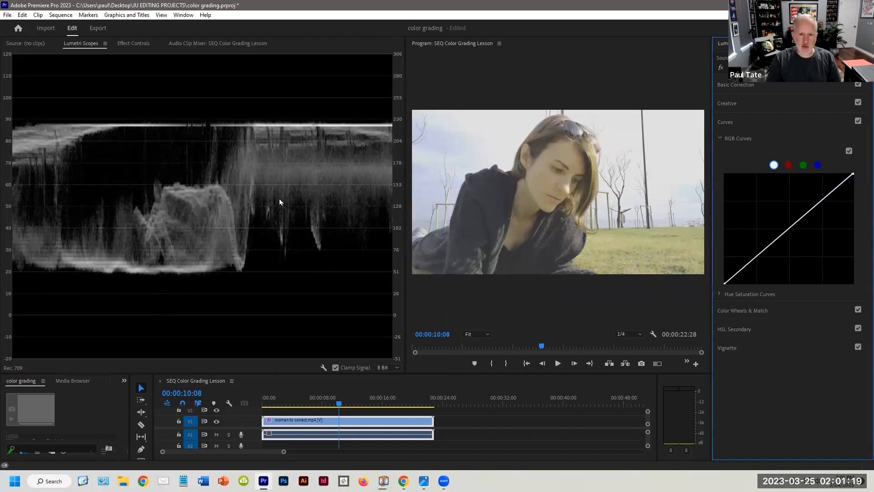
Move the white RGB curve's highlight and shadow end points inward so the luma waveform spans roughly 0 to 100
{"action": "mouse_move", "coordinate": [339, 404]}
{"action": "left_mouse_down"}
{"action": "mouse_move", "coordinate": [242, 408]}
{"action": "mouse_move", "coordinate": [406, 398]}
{"action": "mouse_move", "coordinate": [273, 407]}
{"action": "mouse_move", "coordinate": [342, 405]}
{"action": "left_mouse_up"}
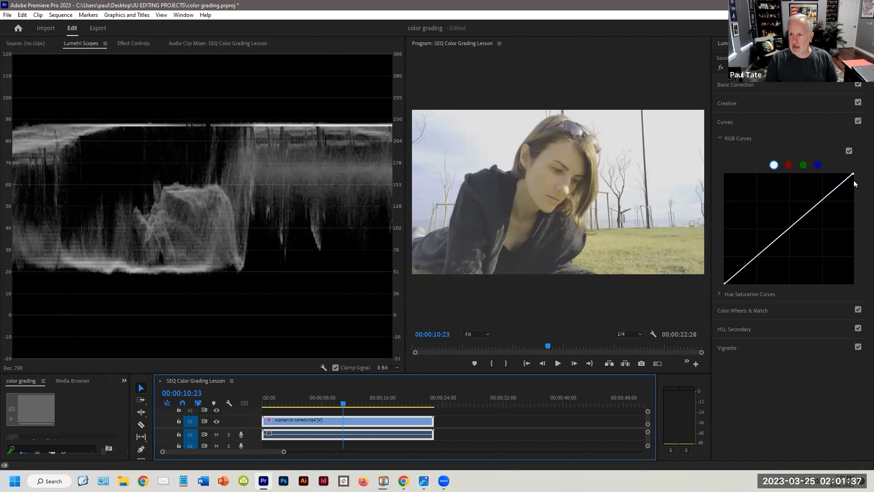
{"action": "mouse_move", "coordinate": [853, 175]}
{"action": "left_mouse_down"}
{"action": "mouse_move", "coordinate": [820, 180]}
{"action": "mouse_move", "coordinate": [839, 177]}
{"action": "mouse_move", "coordinate": [770, 211]}
{"action": "mouse_move", "coordinate": [831, 194]}
{"action": "mouse_move", "coordinate": [841, 188]}
{"action": "mouse_move", "coordinate": [817, 178]}
{"action": "mouse_move", "coordinate": [841, 173]}
{"action": "left_mouse_up"}
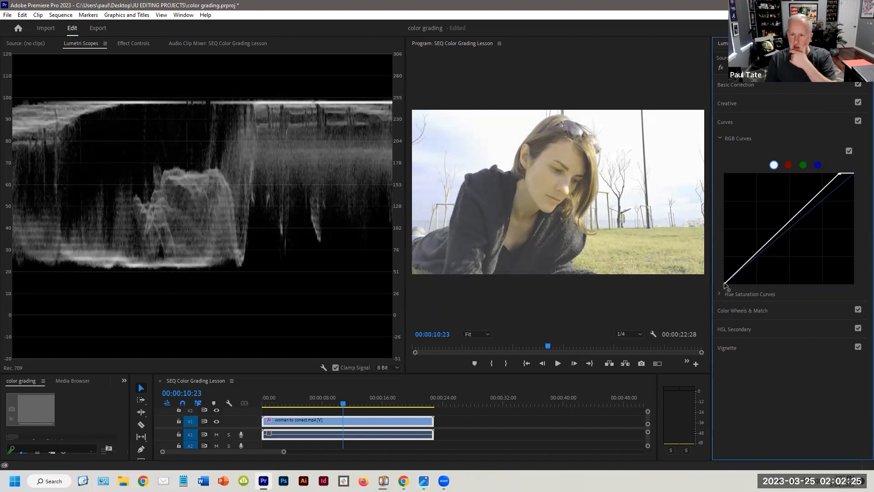
{"action": "left_click_drag", "start_coordinate": [725, 284], "coordinate": [726, 285]}
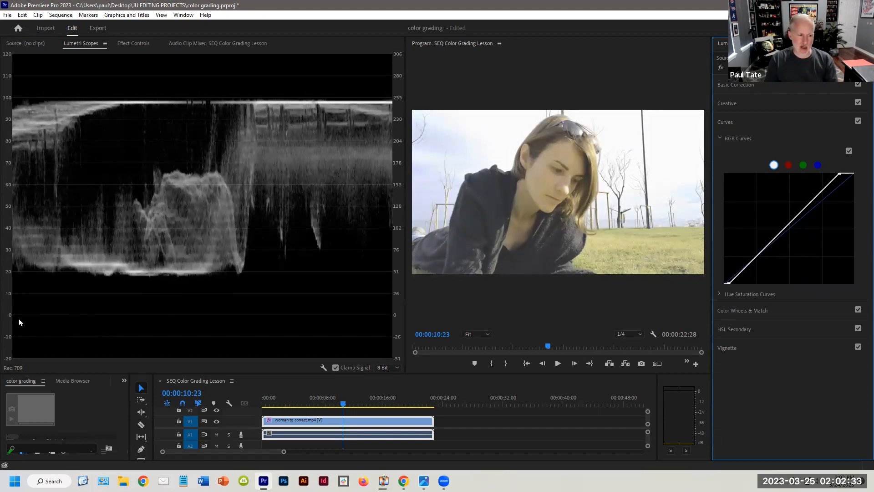
{"action": "left_click_drag", "start_coordinate": [728, 284], "coordinate": [748, 291]}
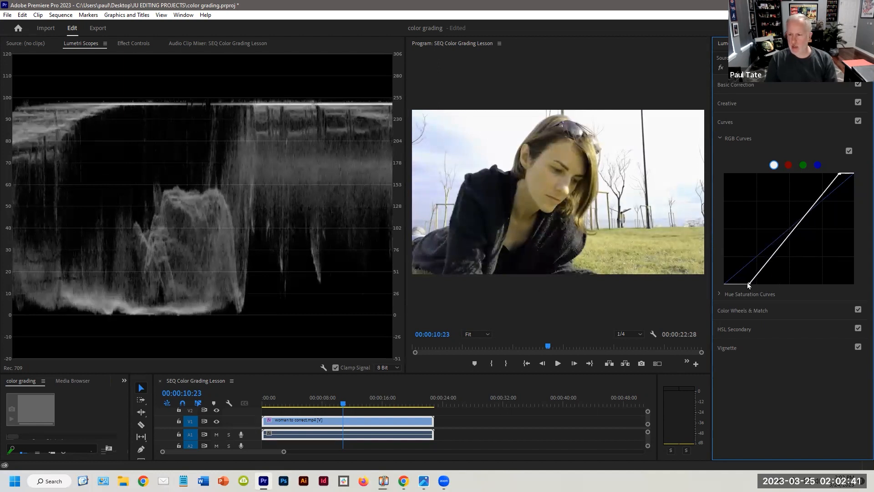
{"action": "mouse_move", "coordinate": [748, 283]}
{"action": "left_mouse_down"}
{"action": "mouse_move", "coordinate": [739, 286]}
{"action": "mouse_move", "coordinate": [747, 286]}
{"action": "left_mouse_up"}
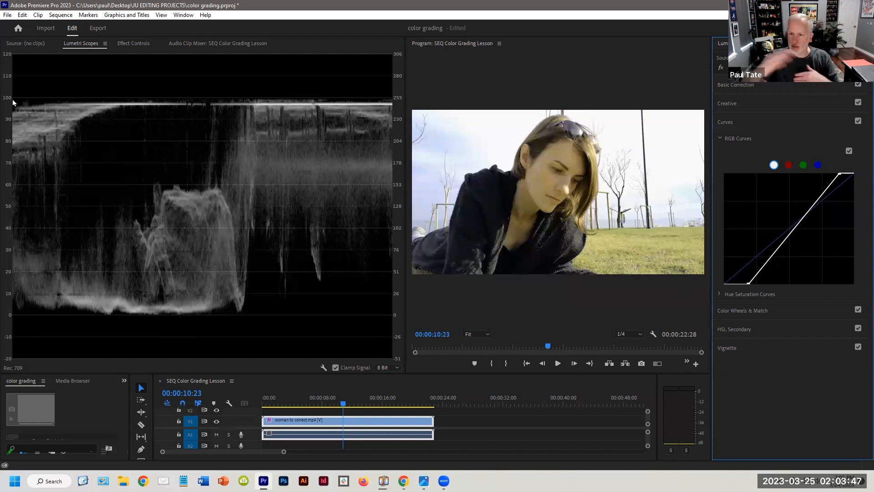
Go to about 00:00:06:16 and show the RGB Parade and Vectorscope YUV in place of the luma waveform
{"action": "left_click_drag", "start_coordinate": [343, 403], "coordinate": [312, 404]}
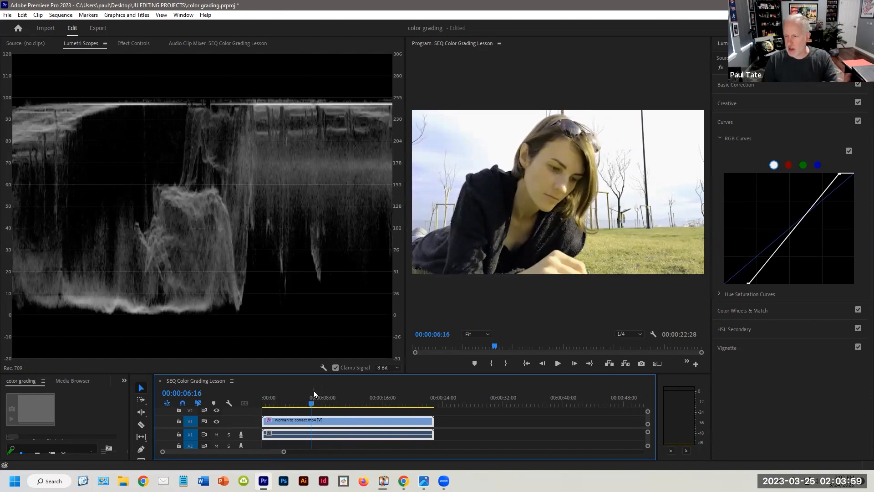
{"action": "left_click", "coordinate": [323, 368]}
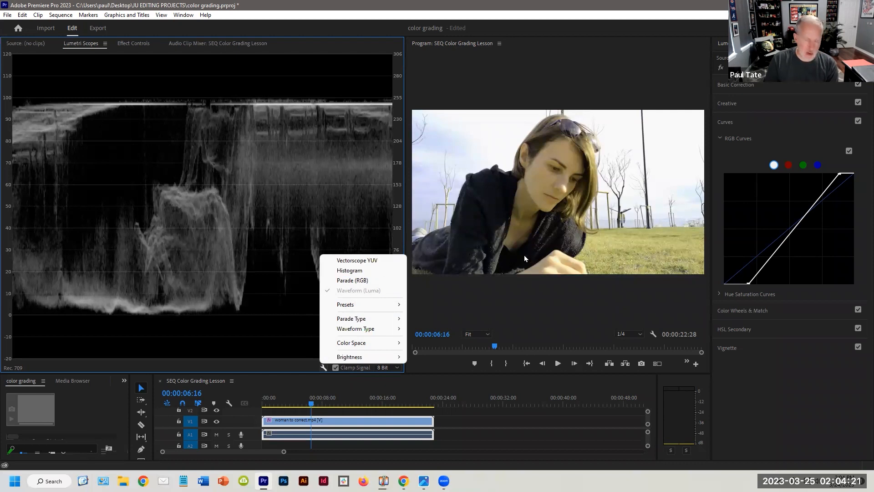
{"action": "mouse_move", "coordinate": [364, 346]}
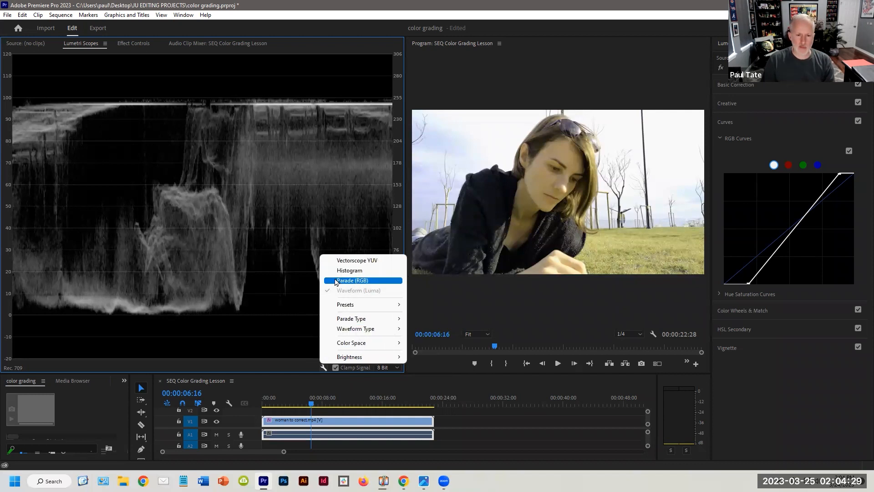
{"action": "left_click", "coordinate": [337, 281]}
{"action": "right_click", "coordinate": [322, 363]}
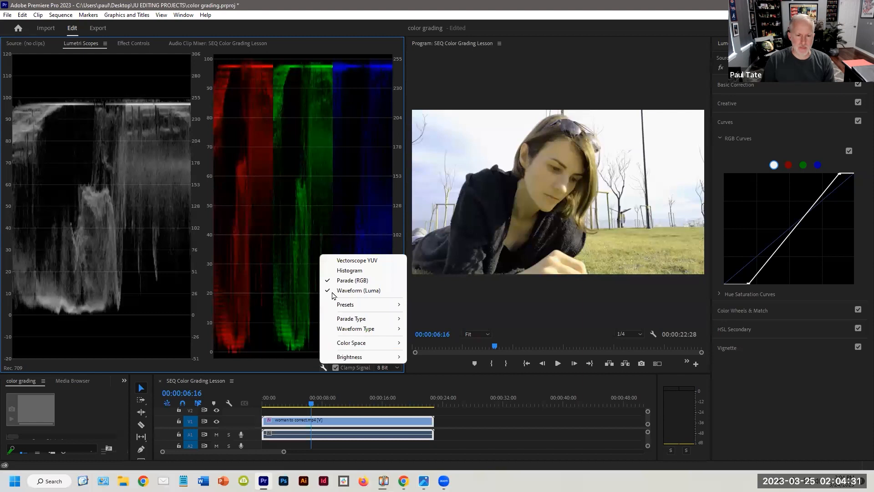
{"action": "left_click", "coordinate": [335, 260]}
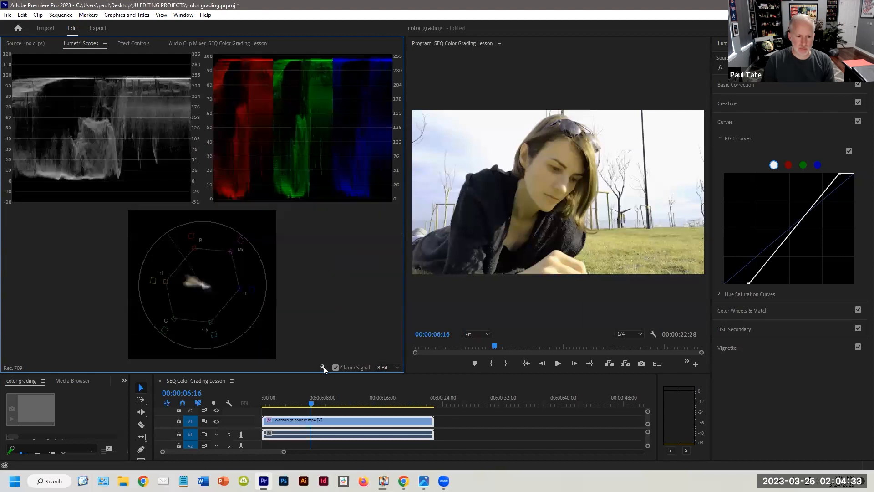
{"action": "left_click", "coordinate": [323, 367]}
{"action": "left_click", "coordinate": [339, 292]}
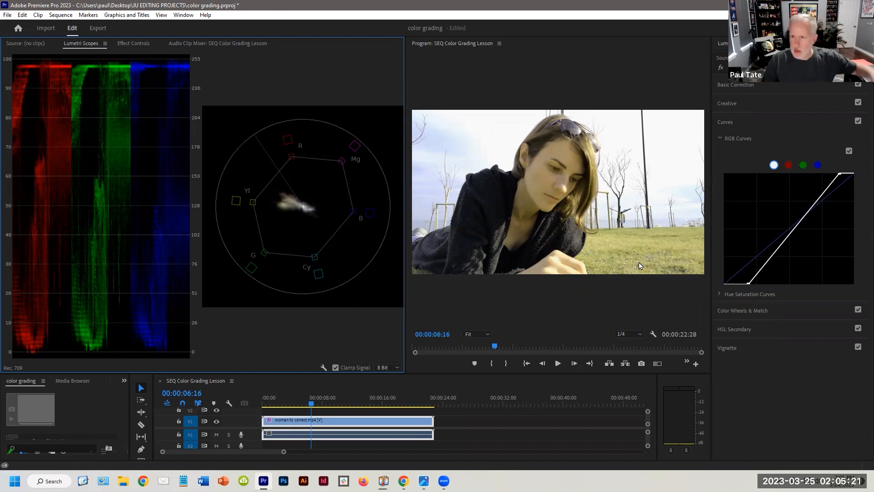
Set the Basic Correction white balance by sampling the pale area at the frame's left edge, just above the woman's back
{"action": "left_click", "coordinate": [738, 86]}
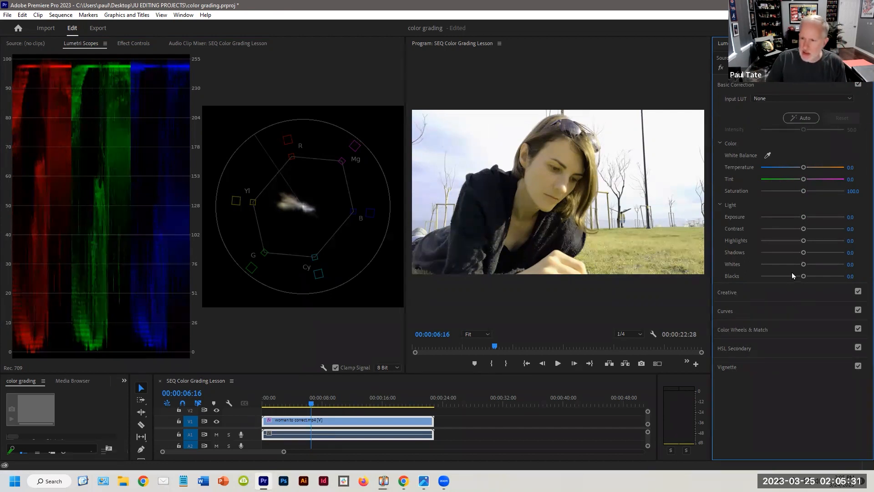
{"action": "left_click", "coordinate": [767, 155]}
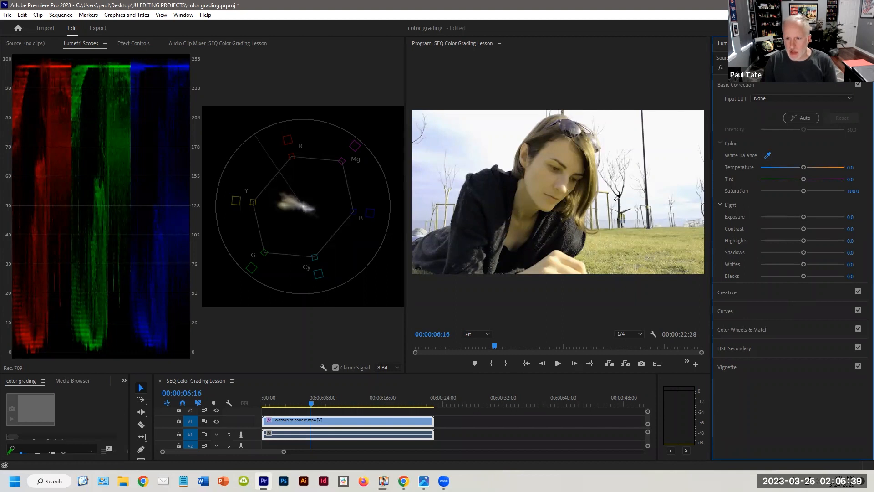
{"action": "left_click", "coordinate": [424, 233]}
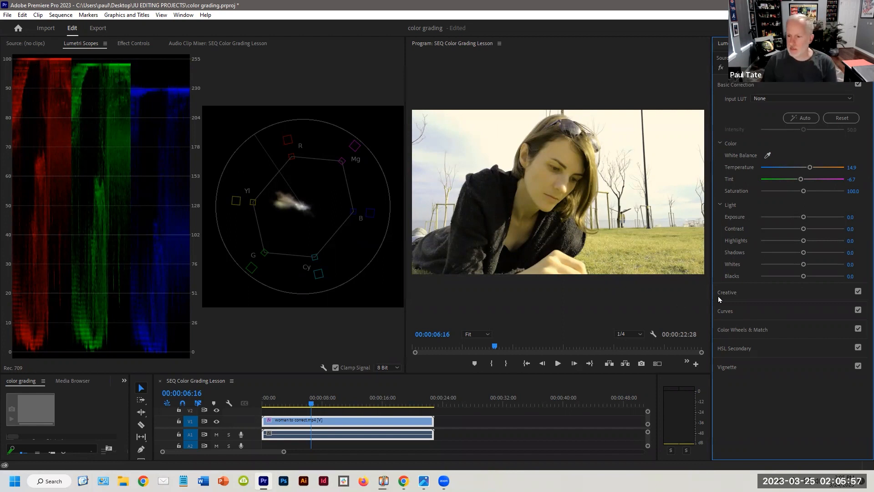
In the RGB Curves, nudge the green highlight end point and pull the blue highlight end point inward to raise the blue parade
{"action": "left_click", "coordinate": [728, 312]}
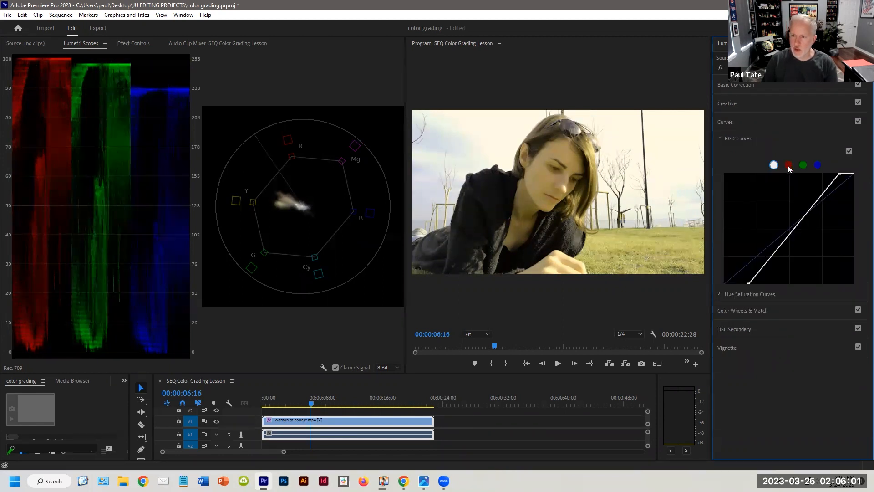
{"action": "left_click", "coordinate": [803, 165]}
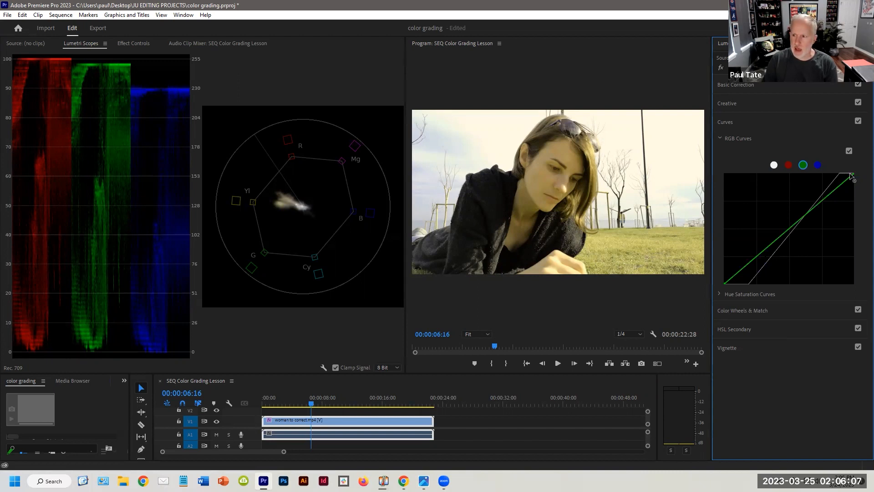
{"action": "mouse_move", "coordinate": [850, 176]}
{"action": "left_mouse_down"}
{"action": "mouse_move", "coordinate": [841, 183]}
{"action": "mouse_move", "coordinate": [854, 175]}
{"action": "left_mouse_up"}
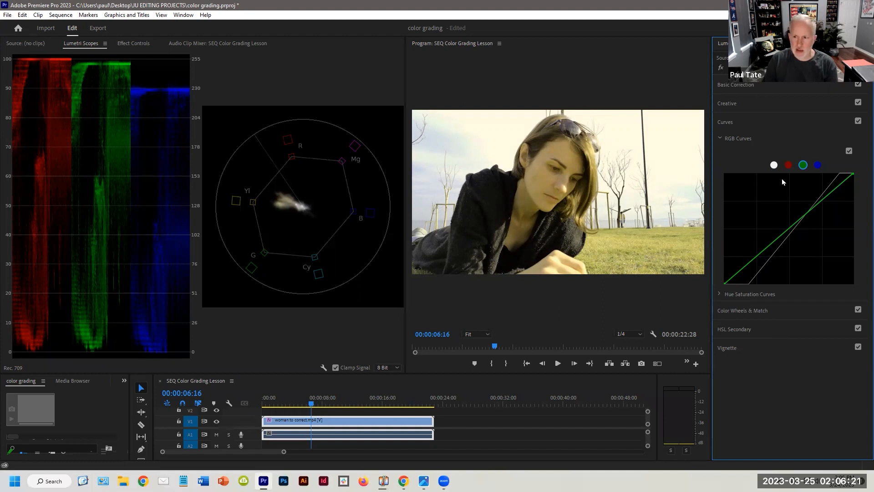
{"action": "left_click", "coordinate": [788, 165]}
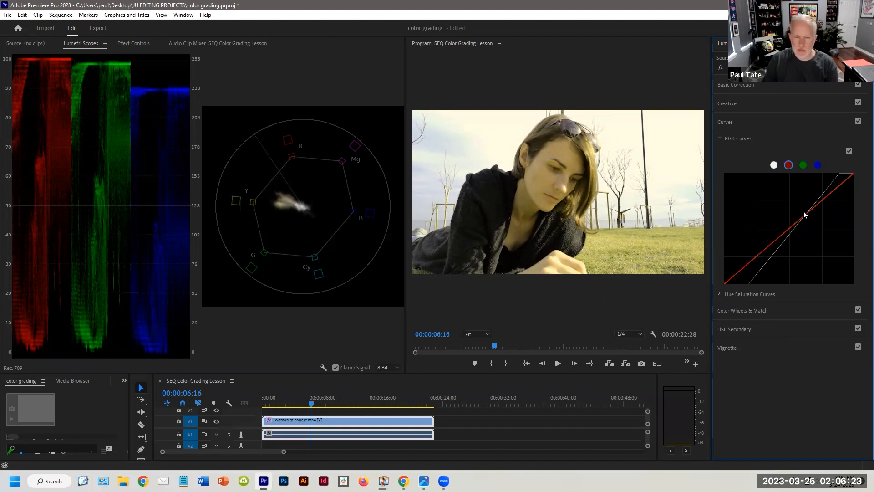
{"action": "left_click", "coordinate": [816, 165]}
{"action": "left_click_drag", "start_coordinate": [846, 178], "coordinate": [839, 174]}
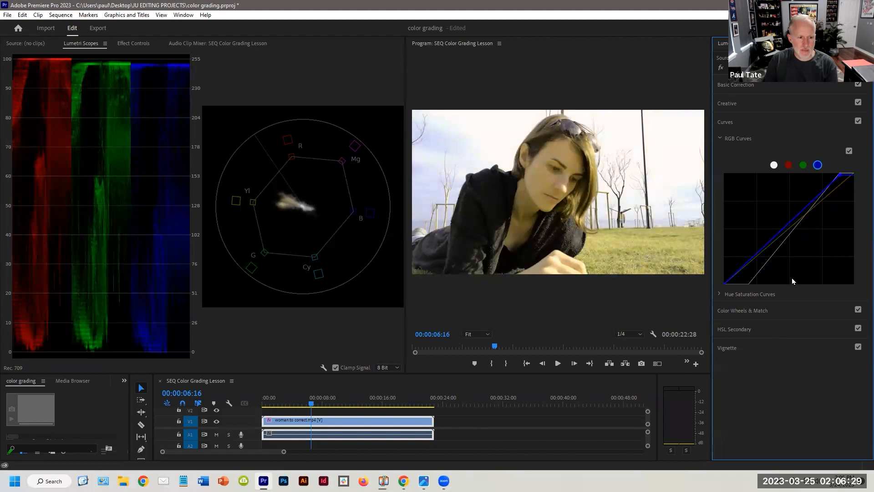
Shift the shadow end point of the red RGB curve slightly inward along the baseline, and that of the green curve inward and up
{"action": "left_click", "coordinate": [788, 165]}
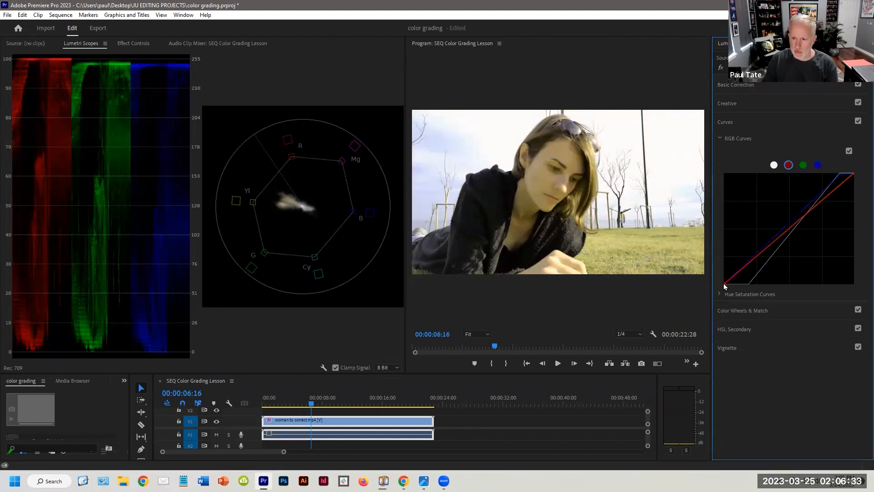
{"action": "left_click_drag", "start_coordinate": [725, 283], "coordinate": [728, 286]}
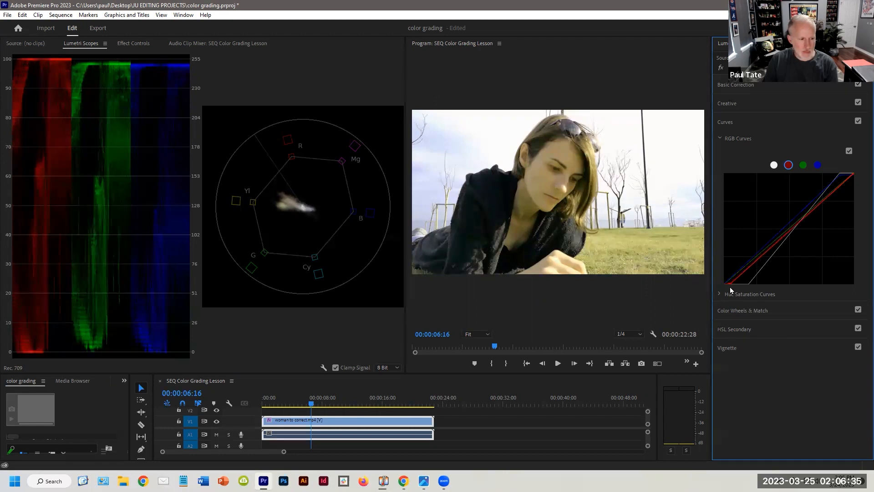
{"action": "left_click", "coordinate": [803, 165]}
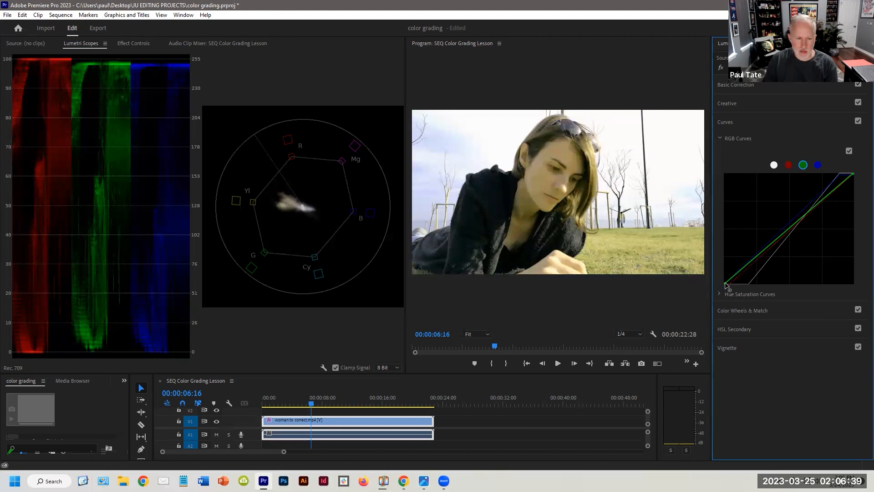
{"action": "left_click_drag", "start_coordinate": [725, 283], "coordinate": [729, 280]}
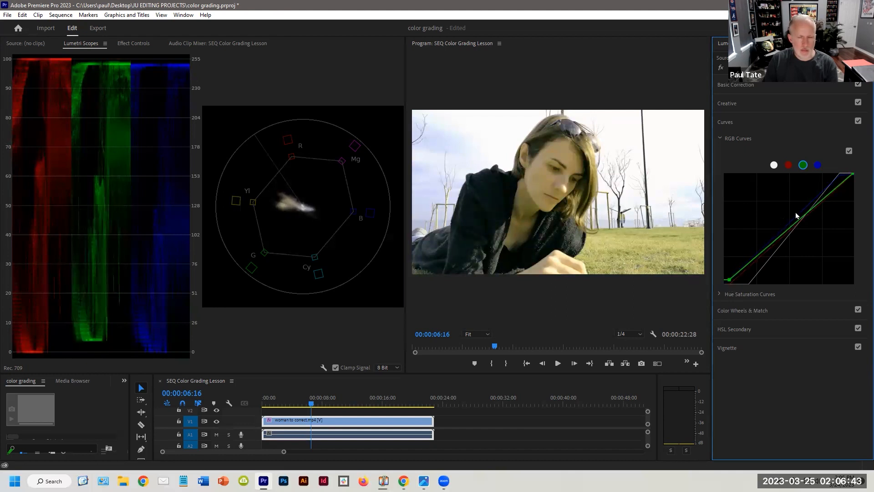
Pull the green and blue curves' highlight end points inward until their parade tops align with red at 100
{"action": "left_click_drag", "start_coordinate": [852, 174], "coordinate": [849, 175]}
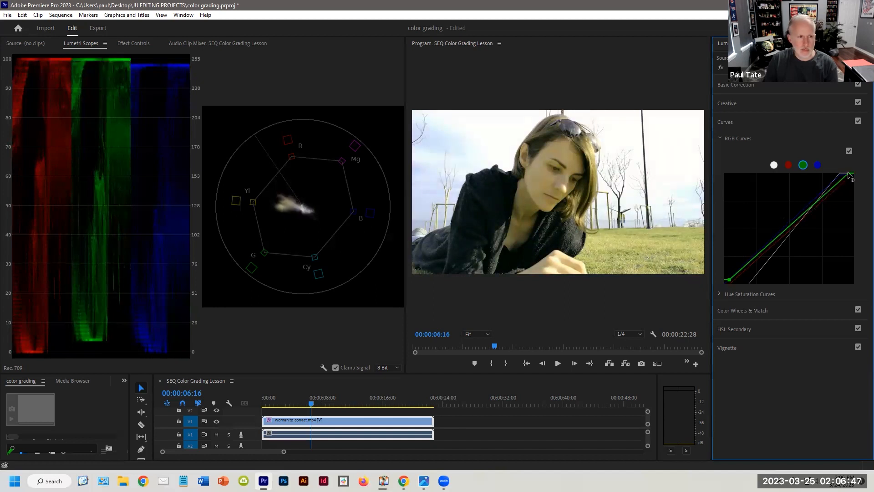
{"action": "left_click", "coordinate": [818, 164]}
{"action": "left_click_drag", "start_coordinate": [852, 174], "coordinate": [834, 173]}
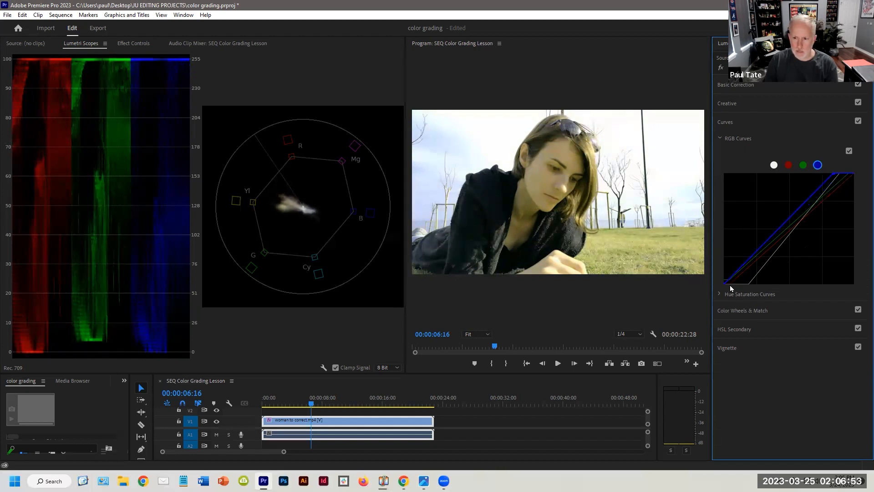
Lower the green curve's shadow point to the baseline so its parade bottom reaches 0, and save the project
{"action": "left_click", "coordinate": [803, 165]}
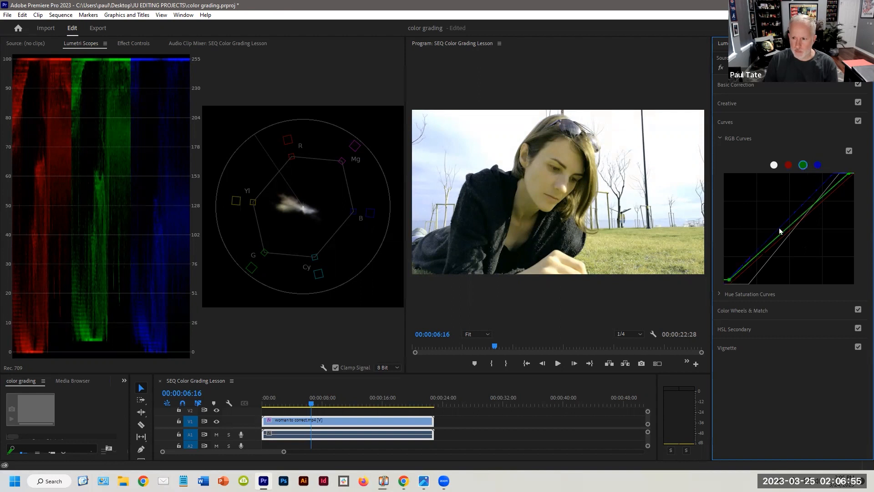
{"action": "left_click_drag", "start_coordinate": [728, 282], "coordinate": [728, 286]}
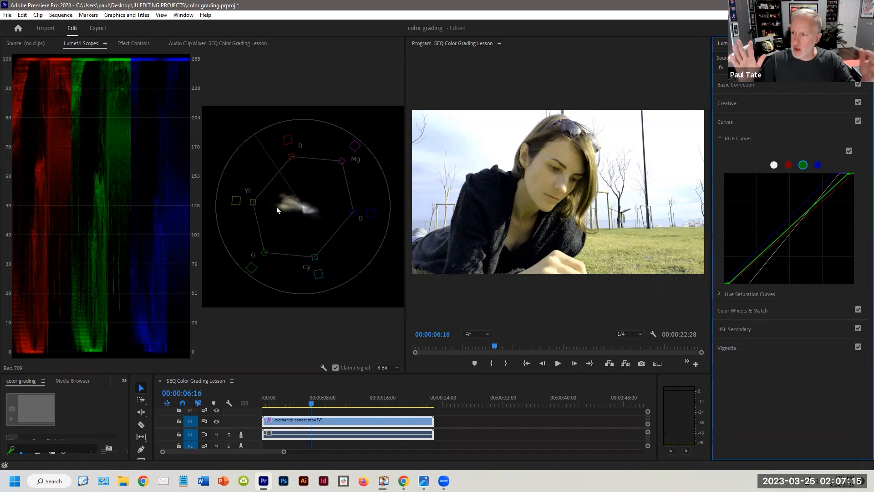
{"action": "key", "text": "ctrl+s"}
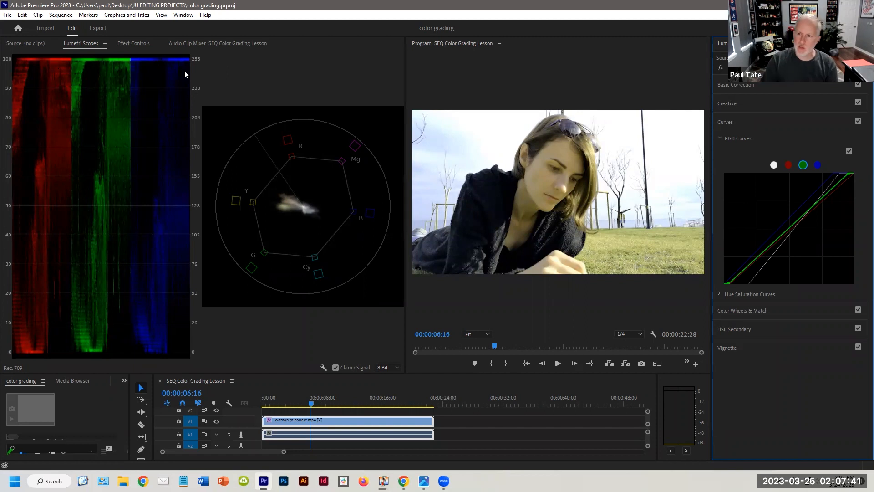
Collapse the RGB Curves and remove the RGB Parade so only the Vectorscope YUV is displayed
{"action": "left_click", "coordinate": [720, 137]}
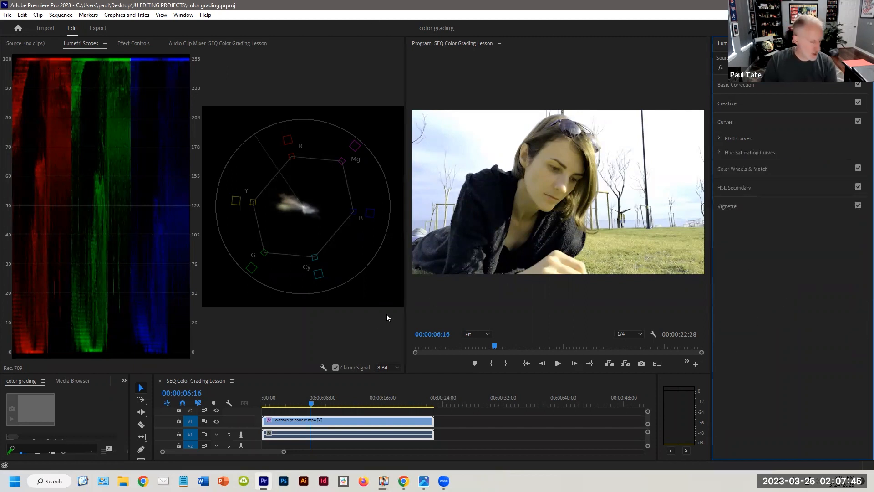
{"action": "left_click", "coordinate": [323, 367]}
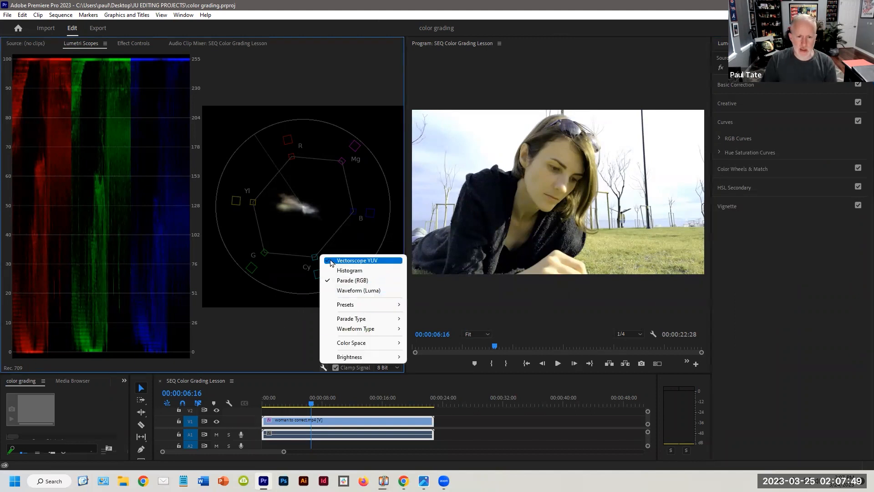
{"action": "left_click", "coordinate": [328, 282]}
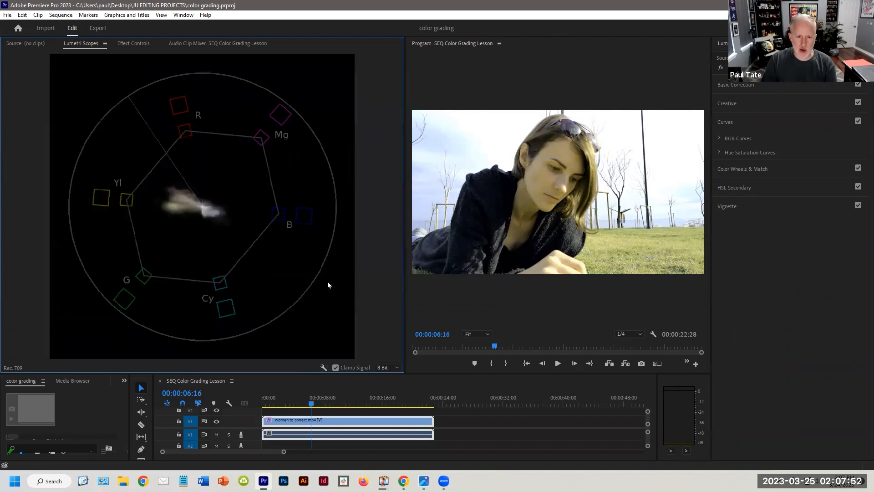
{"action": "left_click", "coordinate": [323, 366]}
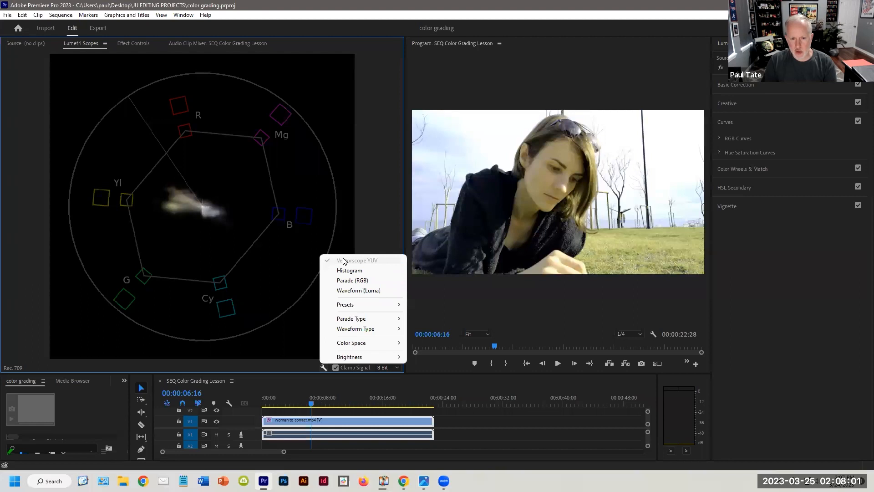
{"action": "left_click", "coordinate": [324, 187]}
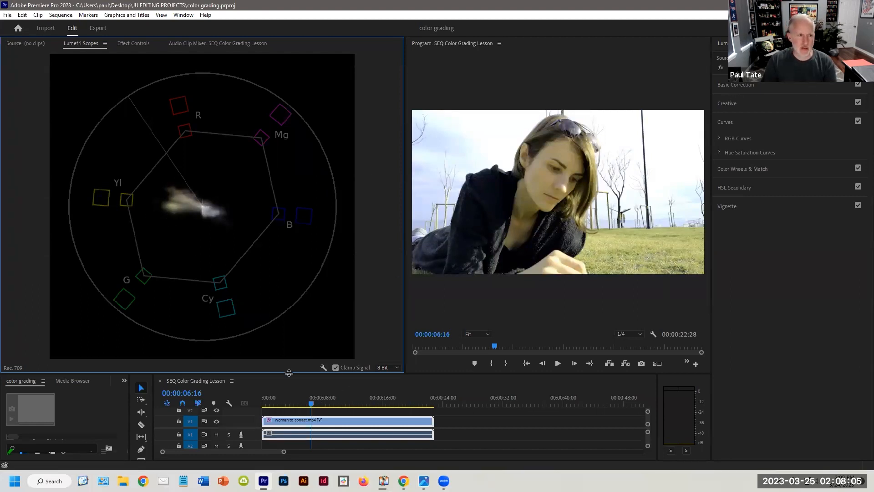
Try masking the woman's cheek with a four-point pen mask on the Lumetri Color effect, and undo it
{"action": "left_click", "coordinate": [135, 44]}
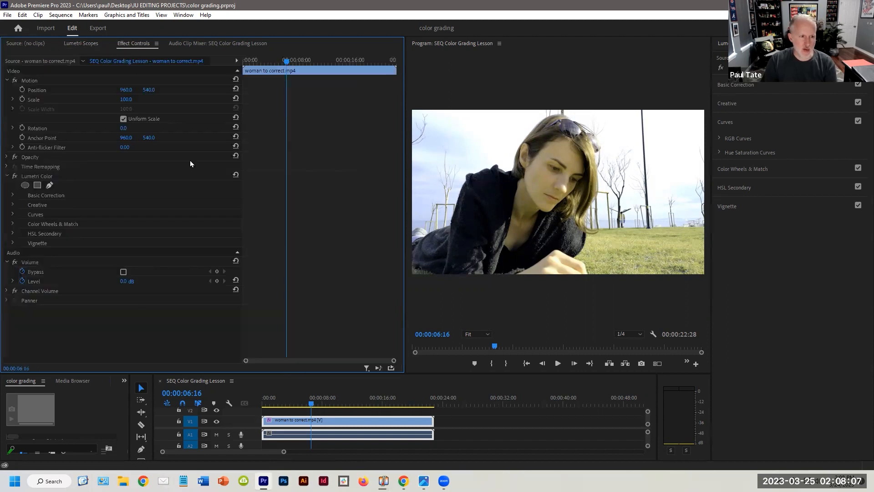
{"action": "left_click", "coordinate": [49, 185]}
{"action": "left_click", "coordinate": [536, 165]}
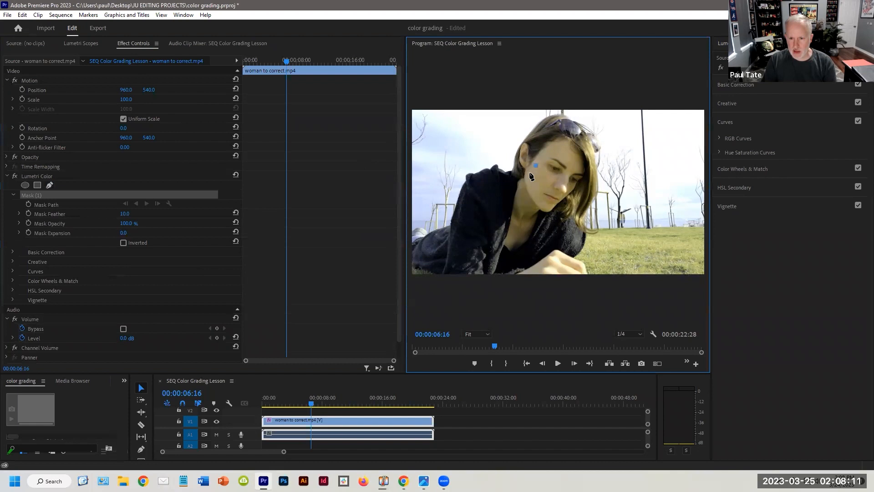
{"action": "left_click", "coordinate": [526, 175]}
{"action": "left_click", "coordinate": [534, 195]}
{"action": "left_click", "coordinate": [536, 166]}
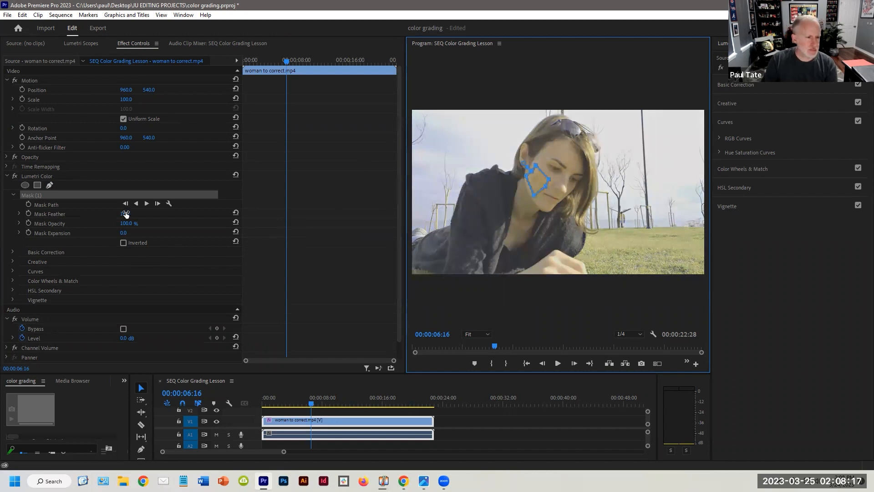
{"action": "left_click", "coordinate": [45, 176]}
{"action": "key", "text": "ctrl+z"}
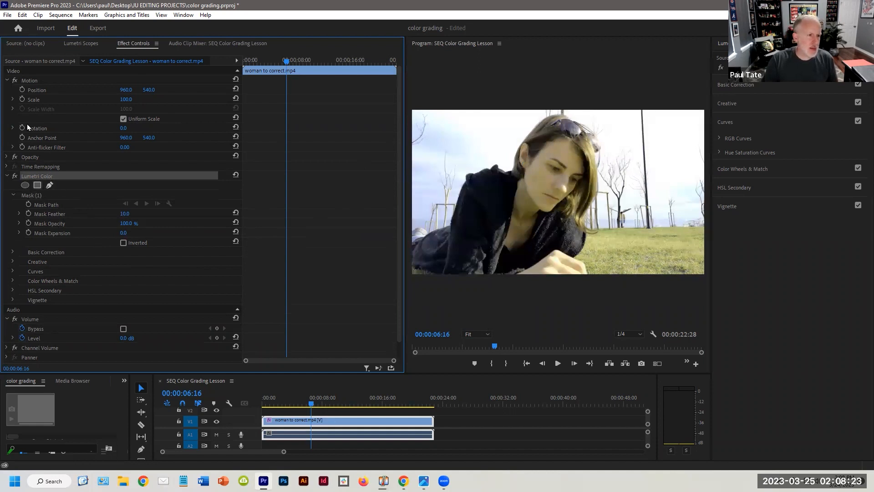
Draw a closed four-point pen mask on the clip's Opacity effect, isolating a patch of skin on the woman's cheek
{"action": "left_click", "coordinate": [27, 157]}
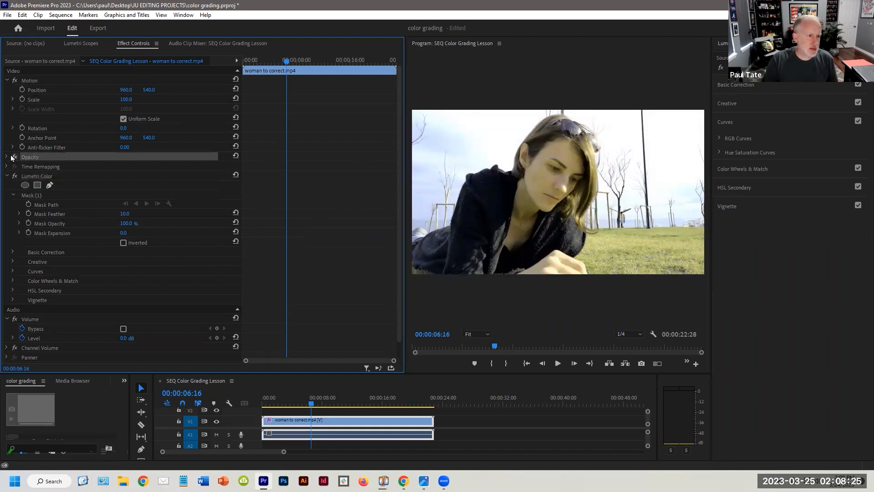
{"action": "left_click", "coordinate": [7, 157]}
{"action": "left_click", "coordinate": [31, 175]}
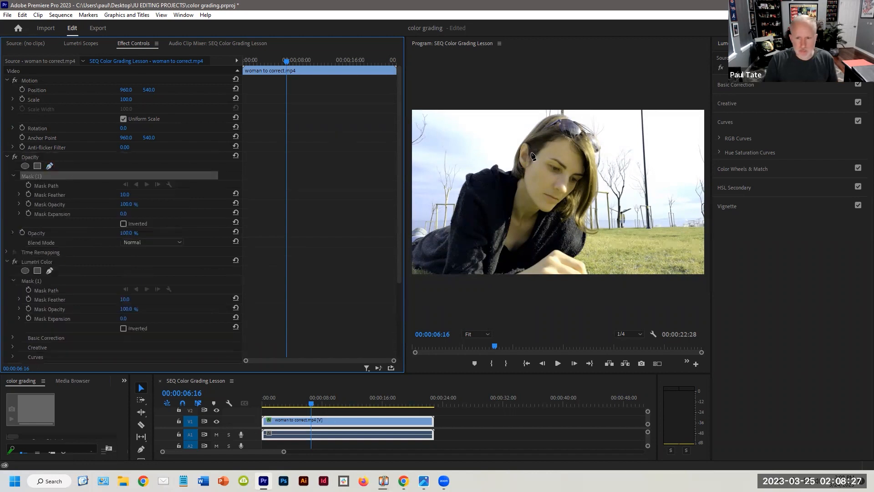
{"action": "left_click", "coordinate": [537, 167]}
{"action": "left_click", "coordinate": [527, 175]}
{"action": "left_click", "coordinate": [534, 198]}
{"action": "left_click", "coordinate": [549, 183]}
{"action": "left_click", "coordinate": [537, 167]}
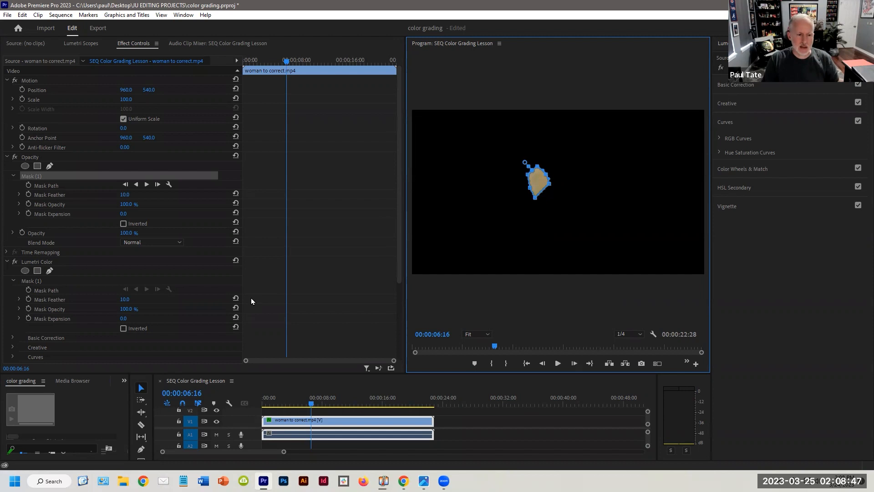
Examine the masked skin patch on the Vectorscope YUV around 00:00:06:25 and compare it with the reference image linerd-2.png
{"action": "left_click", "coordinate": [7, 157]}
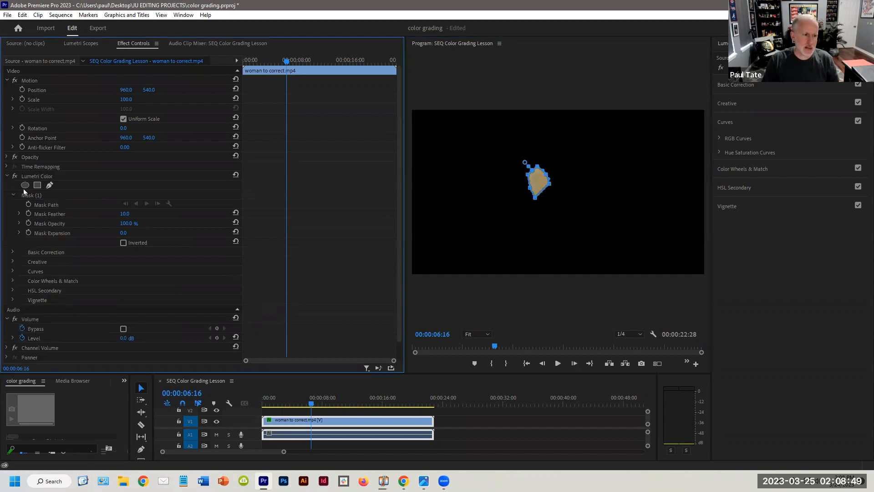
{"action": "left_click", "coordinate": [29, 176]}
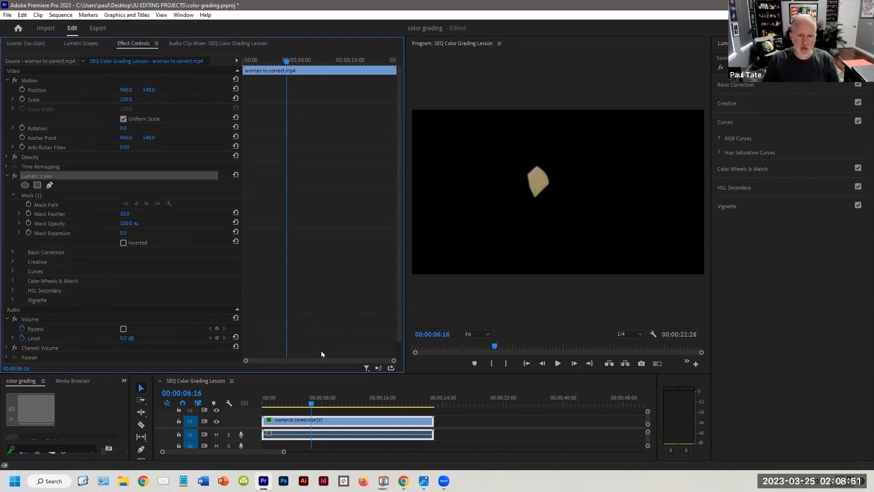
{"action": "left_click", "coordinate": [84, 43]}
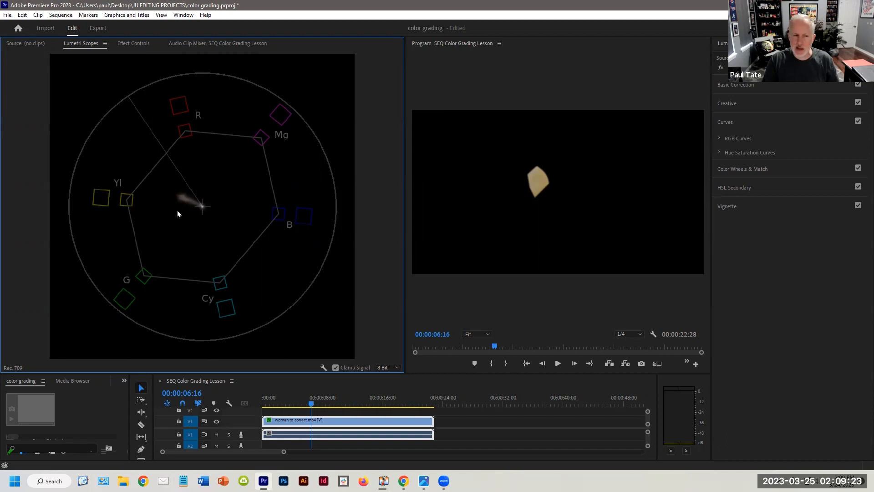
{"action": "mouse_move", "coordinate": [312, 403]}
{"action": "left_mouse_down"}
{"action": "mouse_move", "coordinate": [381, 403]}
{"action": "mouse_move", "coordinate": [312, 403]}
{"action": "left_mouse_up"}
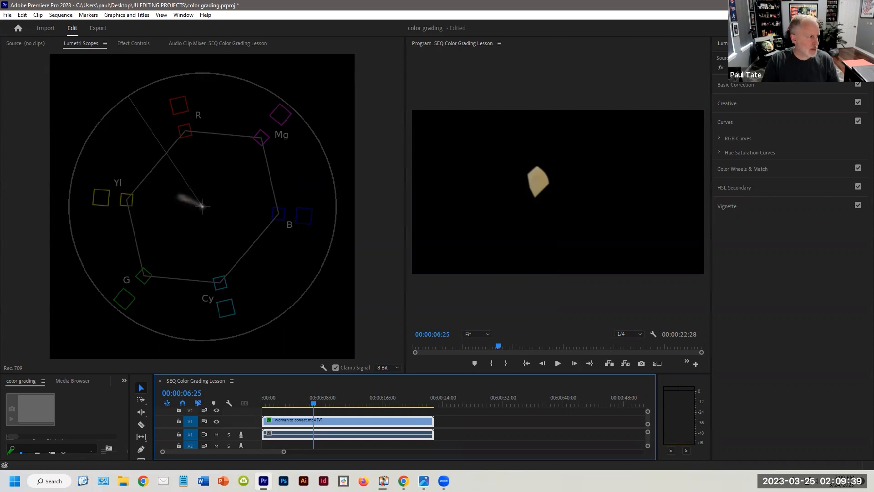
{"action": "key", "text": "alt+Tab"}
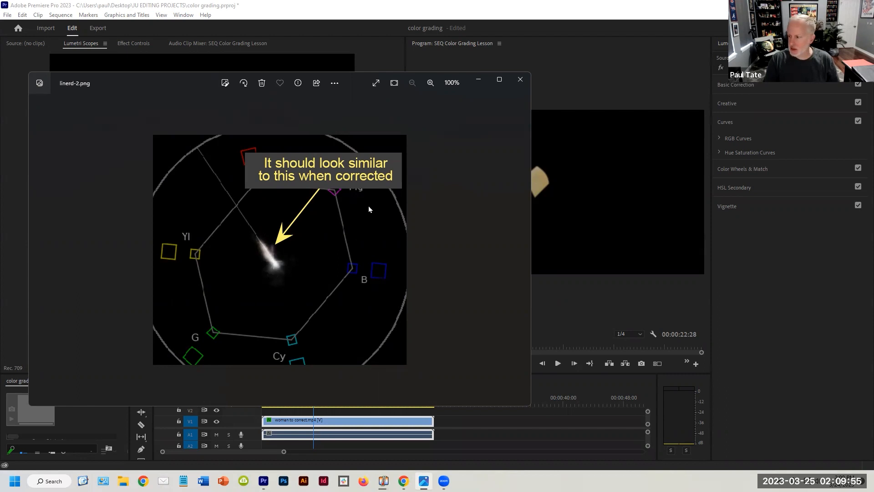
{"action": "left_click_drag", "start_coordinate": [357, 77], "coordinate": [0, 91]}
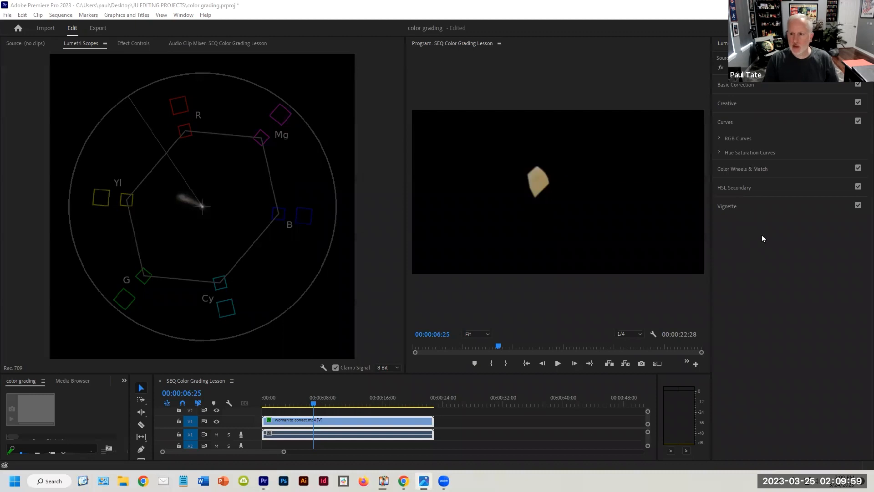
Raise the Hue vs Hue curve slightly with a point in the yellow range until the skin trace follows the vectorscope's skin tone line
{"action": "left_click", "coordinate": [718, 152]}
{"action": "left_click", "coordinate": [718, 152]}
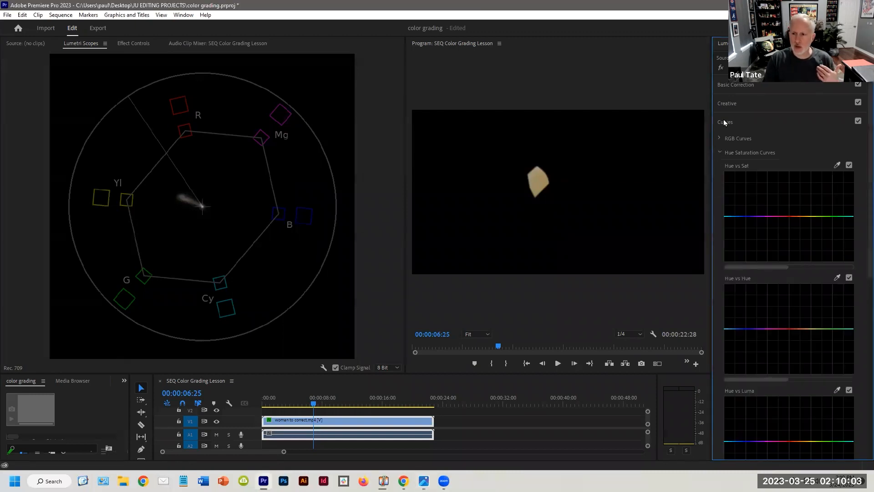
{"action": "scroll", "coordinate": [779, 124], "scroll_direction": "down", "scroll_amount": 3}
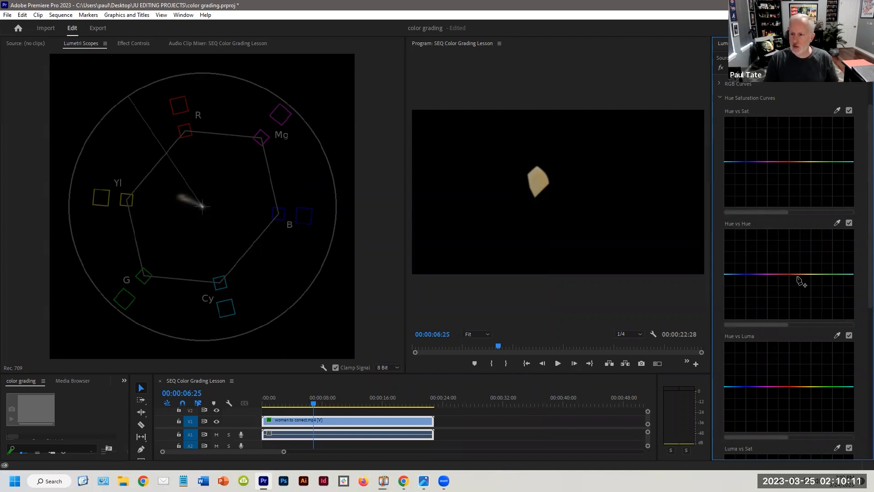
{"action": "left_click", "coordinate": [354, 414]}
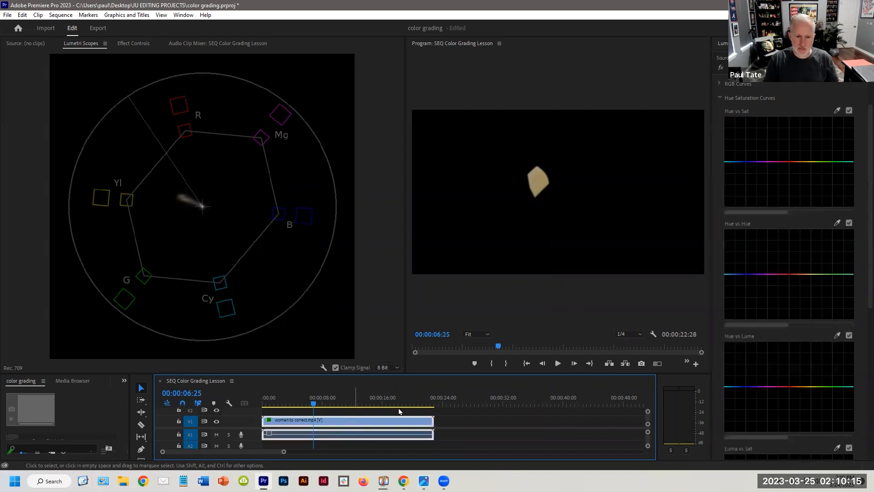
{"action": "left_click", "coordinate": [794, 274]}
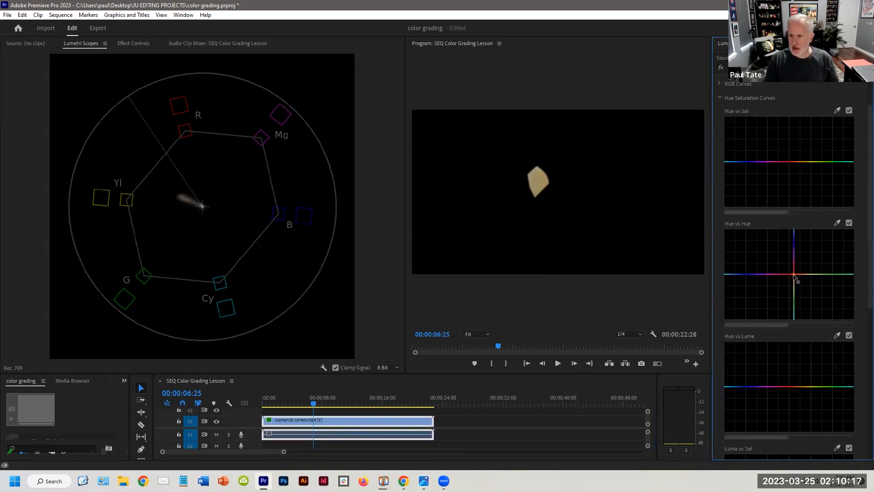
{"action": "mouse_move", "coordinate": [788, 278]}
{"action": "left_mouse_down"}
{"action": "mouse_move", "coordinate": [832, 271]}
{"action": "mouse_move", "coordinate": [776, 283]}
{"action": "mouse_move", "coordinate": [834, 261]}
{"action": "mouse_move", "coordinate": [804, 272]}
{"action": "mouse_move", "coordinate": [813, 241]}
{"action": "mouse_move", "coordinate": [820, 279]}
{"action": "mouse_move", "coordinate": [816, 268]}
{"action": "left_mouse_up"}
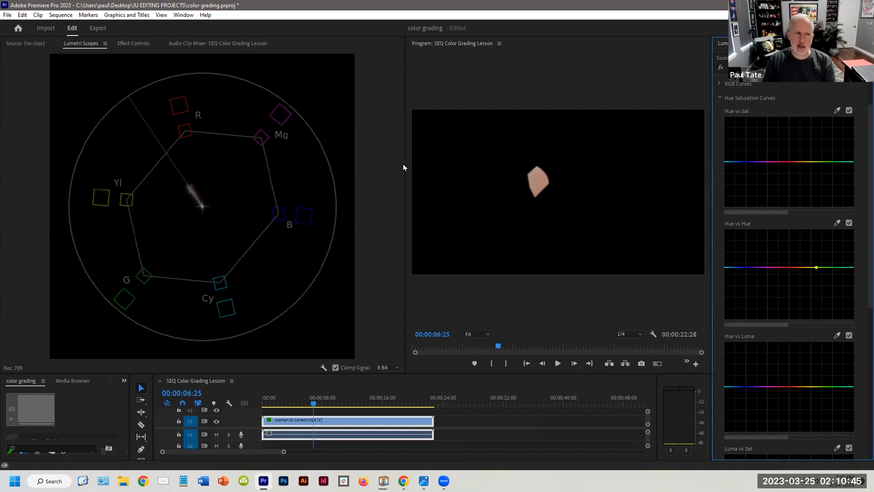
Disable the Opacity effect to show the full frame, and toggle Lumetri Color off and on to compare before and after
{"action": "left_click", "coordinate": [135, 43]}
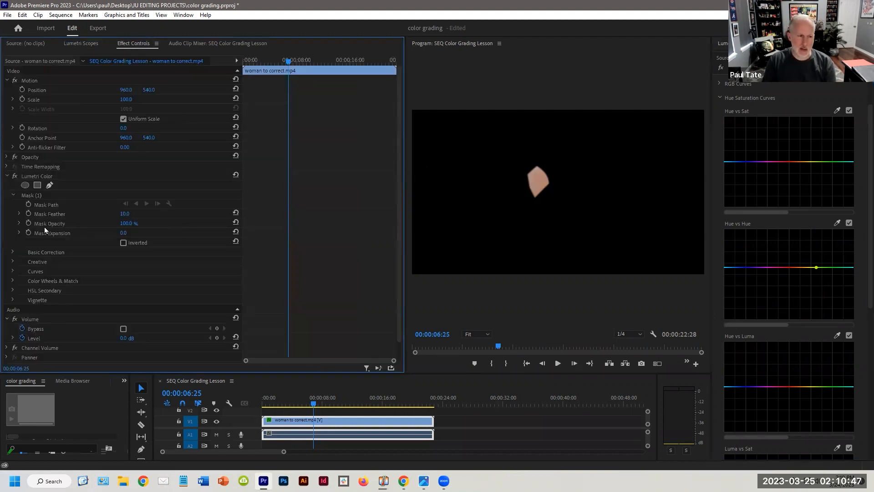
{"action": "left_click", "coordinate": [6, 157]}
{"action": "left_click", "coordinate": [15, 156]}
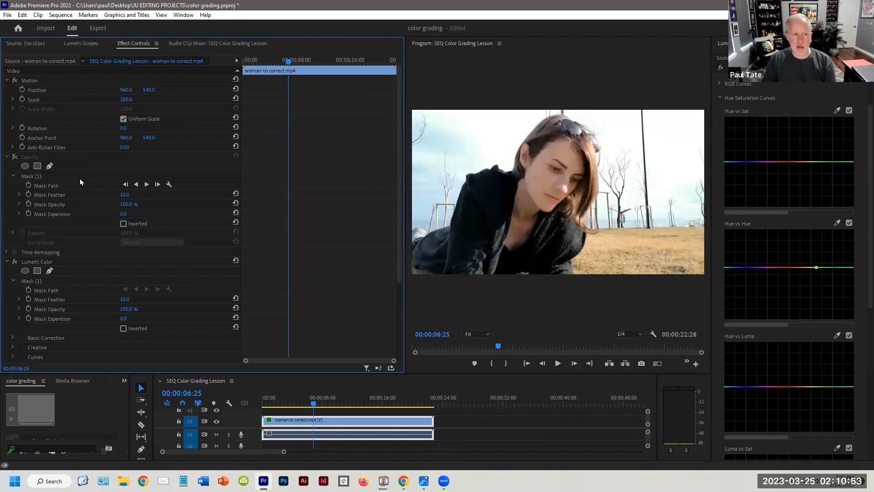
{"action": "left_click", "coordinate": [14, 262]}
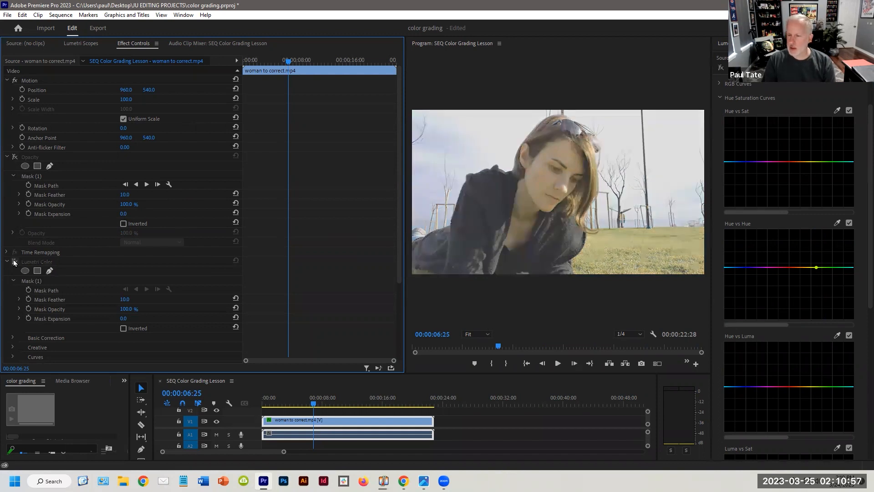
{"action": "left_click", "coordinate": [14, 262]}
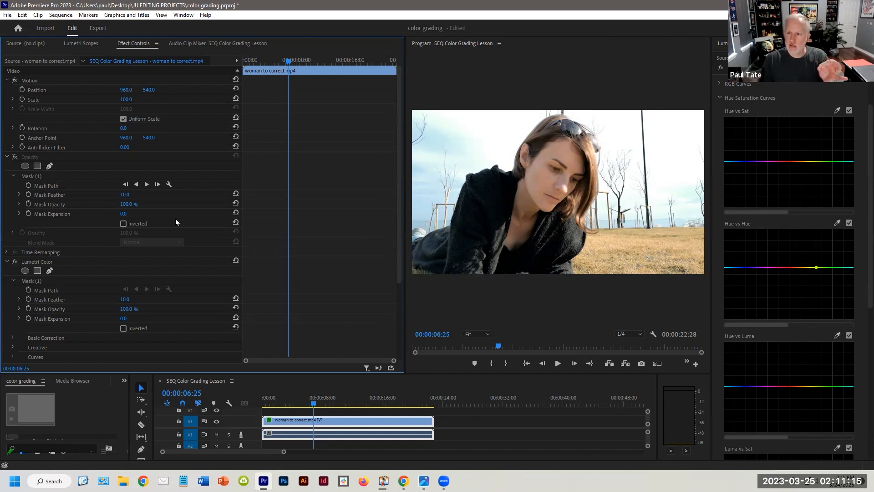
Collapse the Hue Saturation Curves, expand the RGB Curves, and display the RGB Parade and Luma Waveform alongside the Vectorscope YUV
{"action": "left_click", "coordinate": [719, 99]}
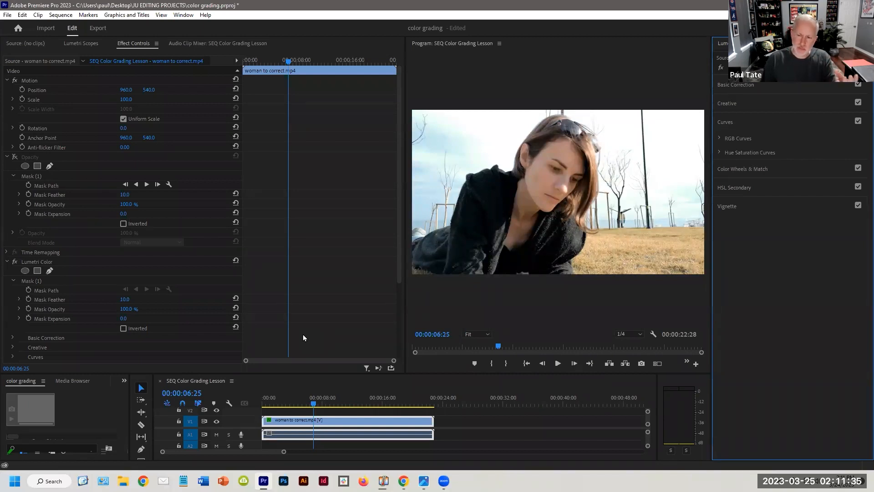
{"action": "left_click", "coordinate": [719, 138]}
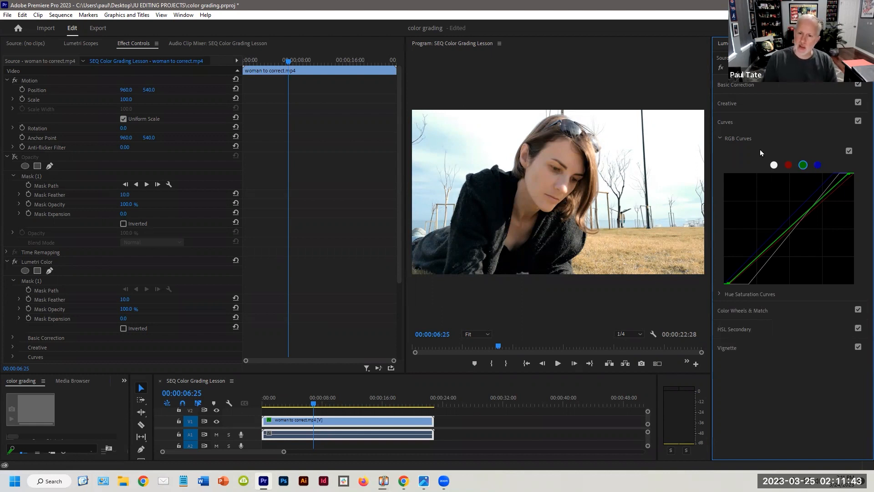
{"action": "left_click", "coordinate": [91, 45]}
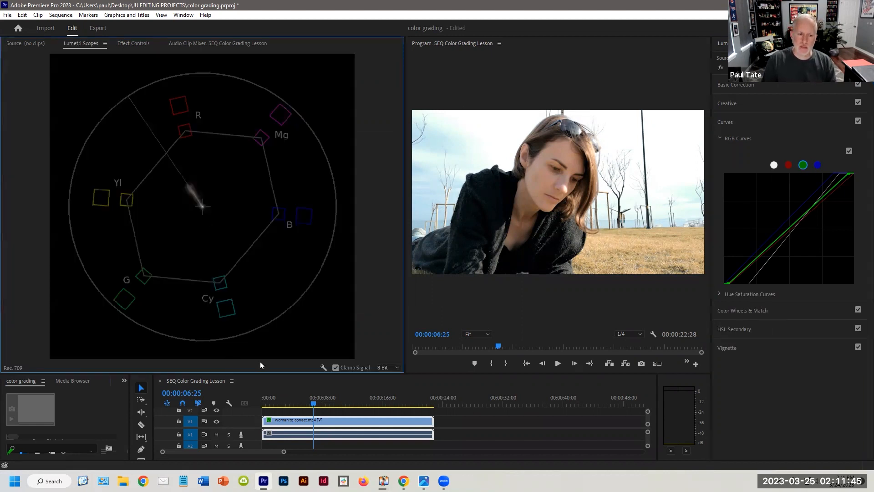
{"action": "left_click", "coordinate": [323, 367]}
{"action": "left_click", "coordinate": [339, 290]}
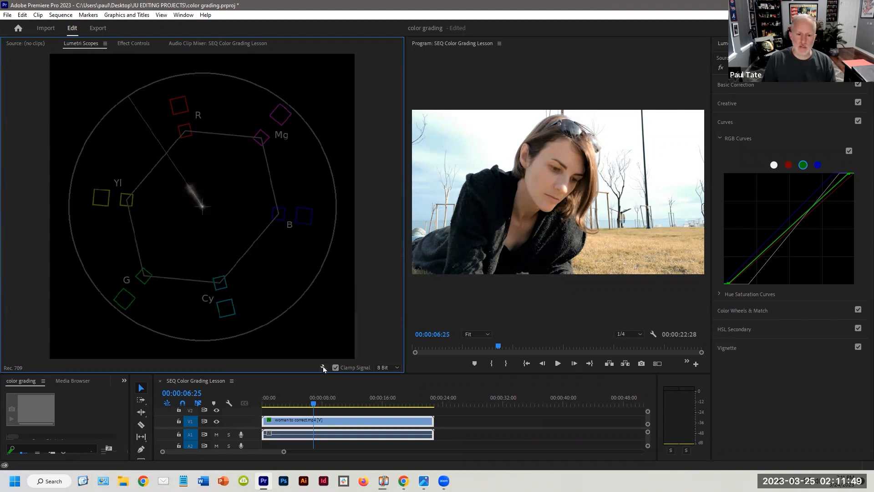
{"action": "left_click", "coordinate": [324, 366]}
{"action": "left_click", "coordinate": [335, 292]}
{"action": "left_click", "coordinate": [324, 366]}
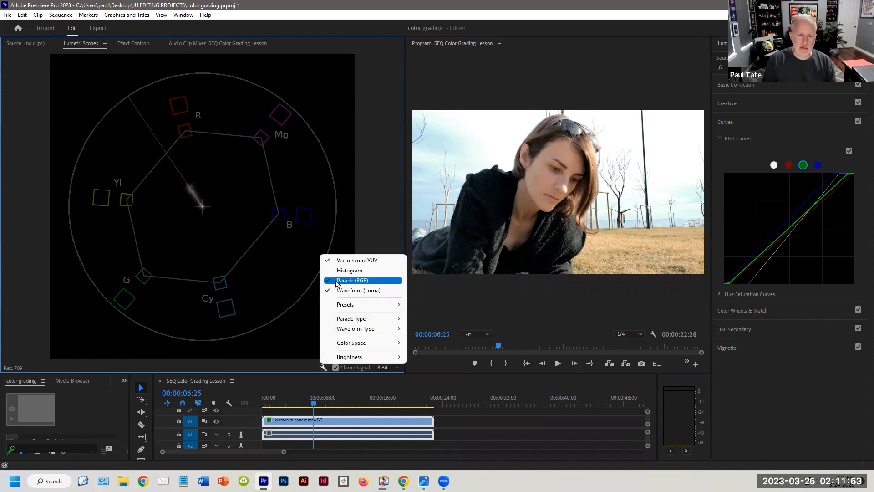
{"action": "left_click", "coordinate": [134, 42]}
{"action": "left_click", "coordinate": [83, 45]}
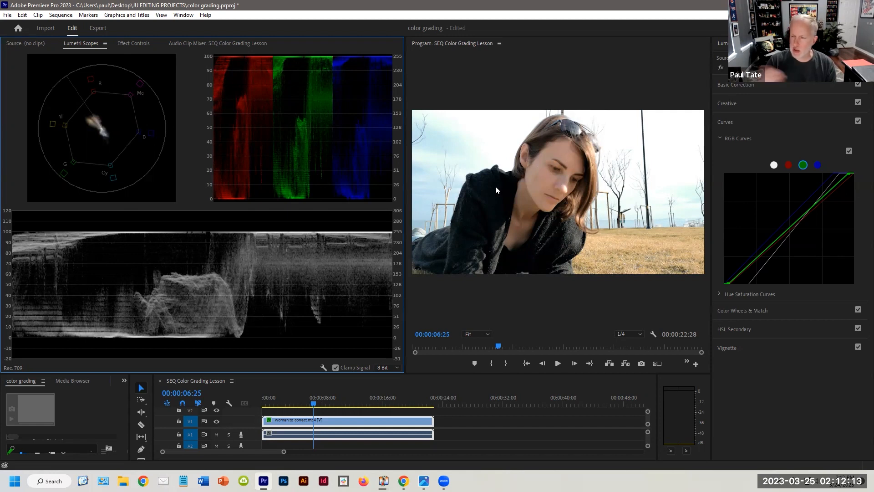
Save the clip's Lumetri Color effect as a preset named with the woman's first name followed by "Skin"
{"action": "left_click", "coordinate": [147, 43]}
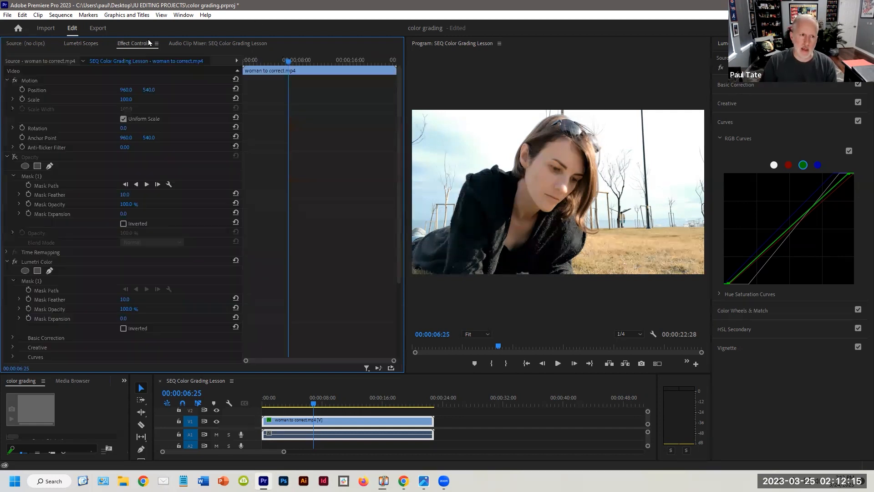
{"action": "left_click", "coordinate": [41, 263]}
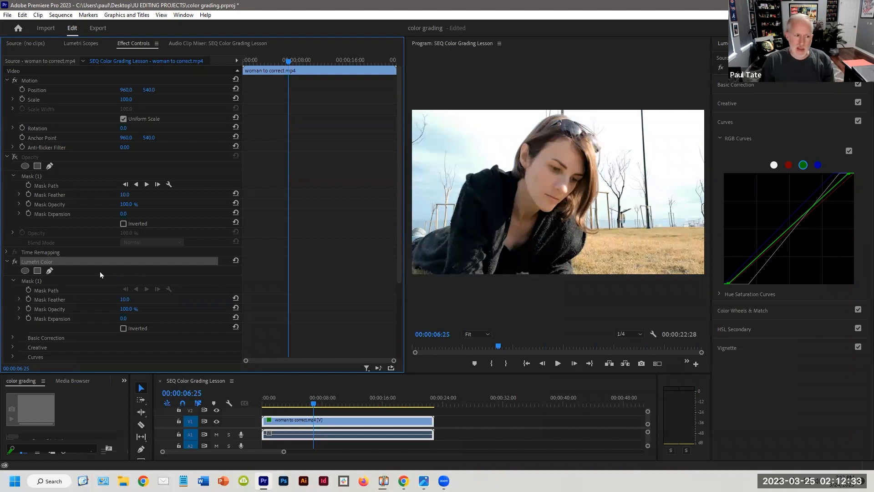
{"action": "right_click", "coordinate": [69, 262]}
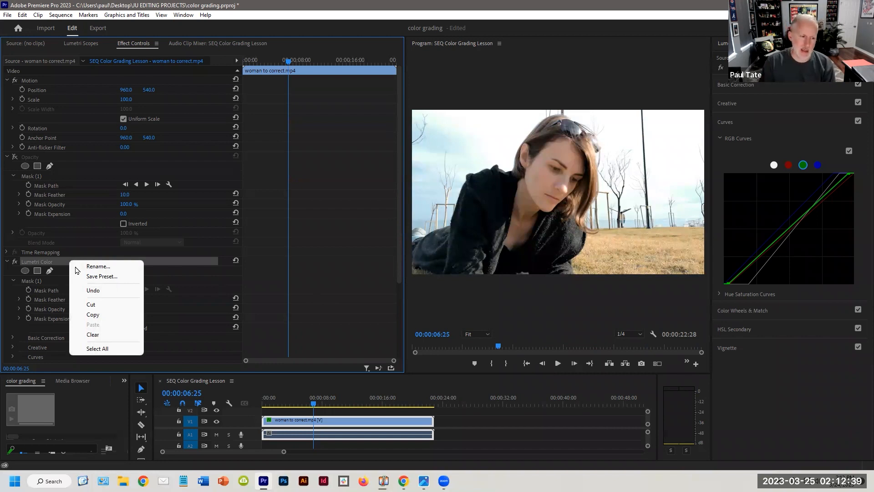
{"action": "left_click", "coordinate": [88, 276]}
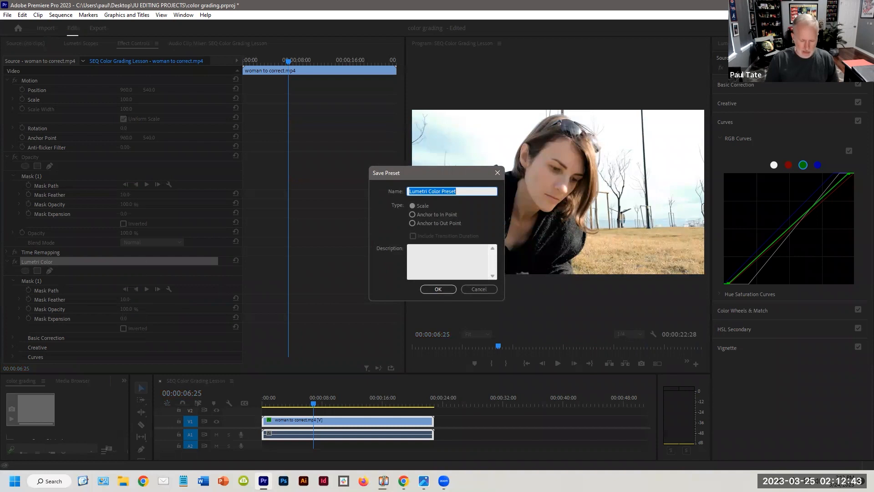
{"action": "type", "text": "Jusd"}
{"action": "key", "text": "BackSpace"}
{"action": "key", "text": "BackSpace"}
{"action": "type", "text": "dy LUT"}
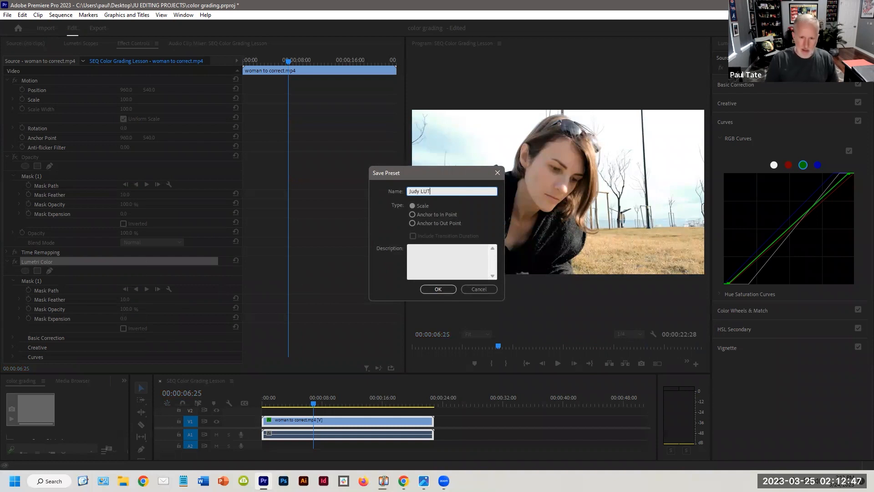
{"action": "key", "text": "BackSpace"}
{"action": "key", "text": "BackSpace"}
{"action": "key", "text": "BackSpace"}
{"action": "type", "text": "Skin"}
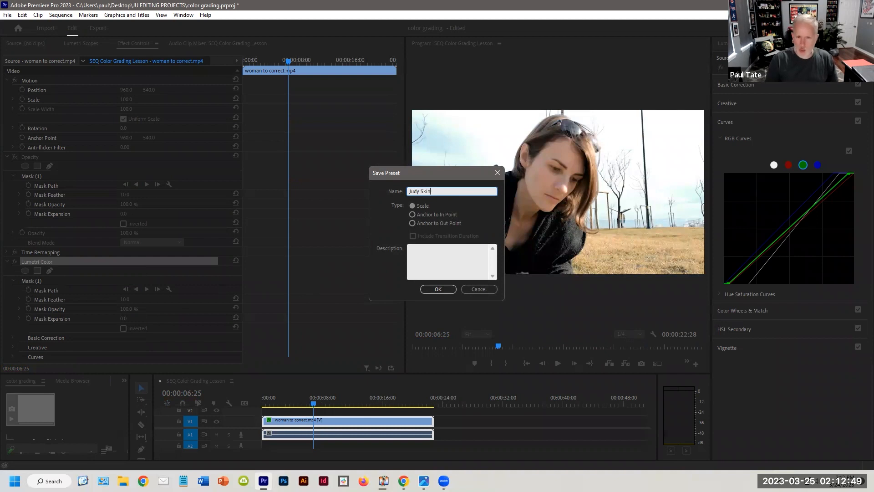
{"action": "left_click", "coordinate": [426, 291]}
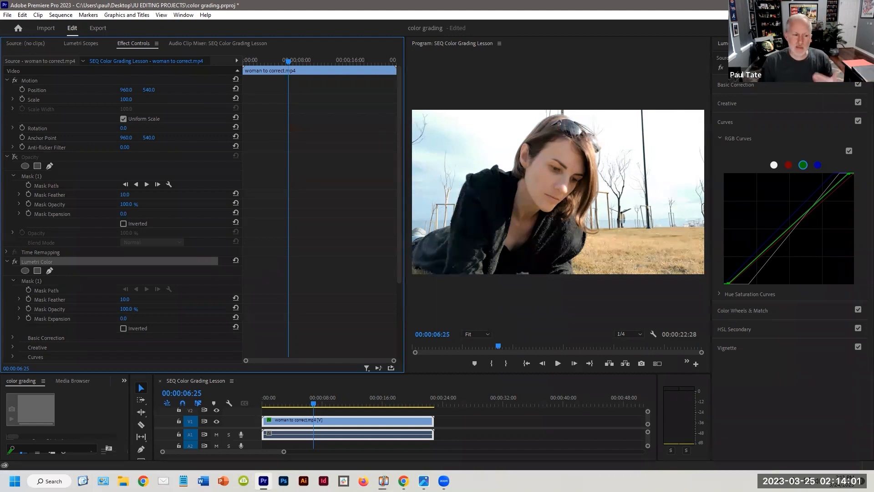
Expand the Lumetri Creative section and preview looks such as Fuji ETERNA 250D Kodak 2395, Fuji ETERNA 250D Fuji 3510 and CineSpace2383sRGB6bit
{"action": "scroll", "coordinate": [117, 260], "scroll_direction": "down", "scroll_amount": 5}
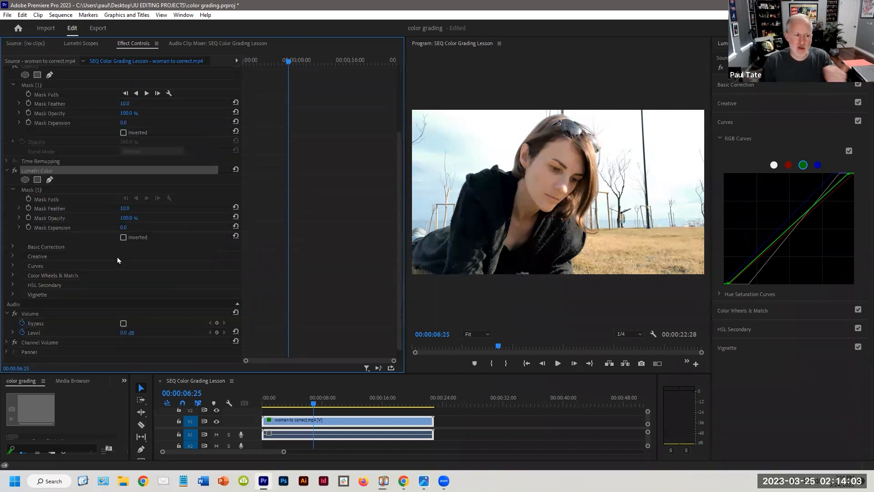
{"action": "left_click", "coordinate": [13, 240]}
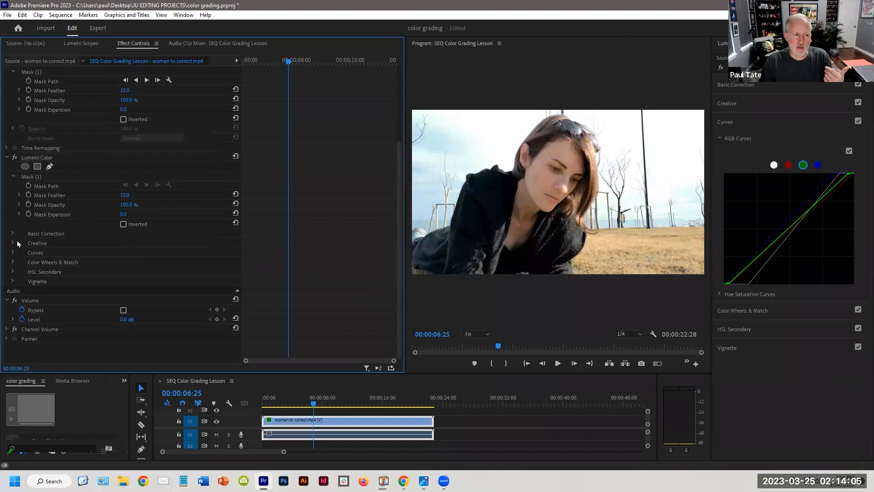
{"action": "left_click", "coordinate": [12, 243]}
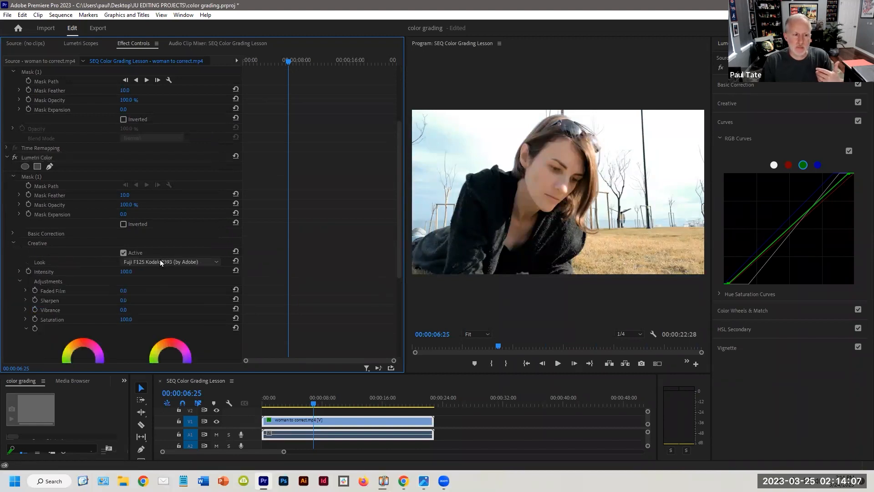
{"action": "scroll", "coordinate": [160, 260], "scroll_direction": "down", "scroll_amount": 1}
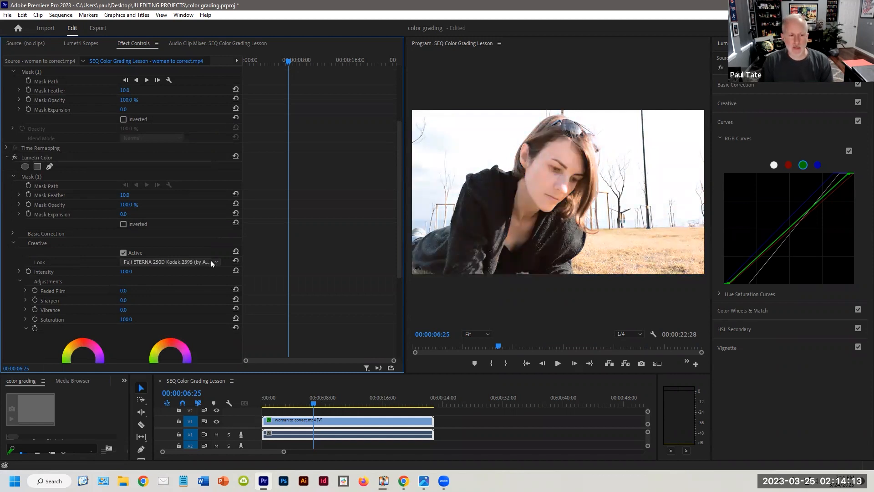
{"action": "scroll", "coordinate": [211, 260], "scroll_direction": "up", "scroll_amount": 1}
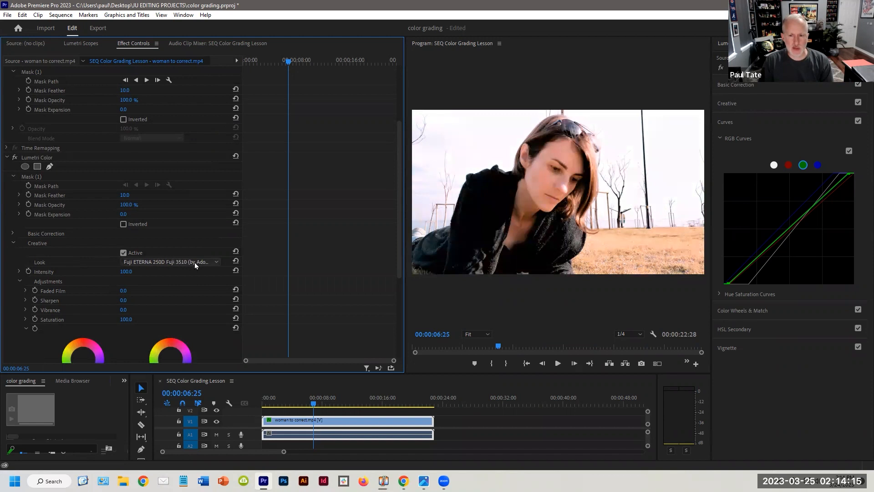
{"action": "scroll", "coordinate": [193, 262], "scroll_direction": "up", "scroll_amount": 3}
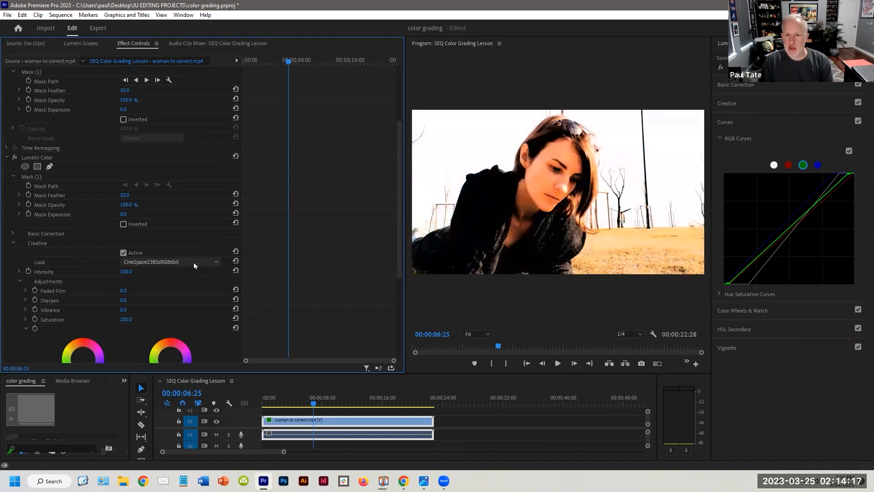
{"action": "scroll", "coordinate": [193, 262], "scroll_direction": "up", "scroll_amount": 2}
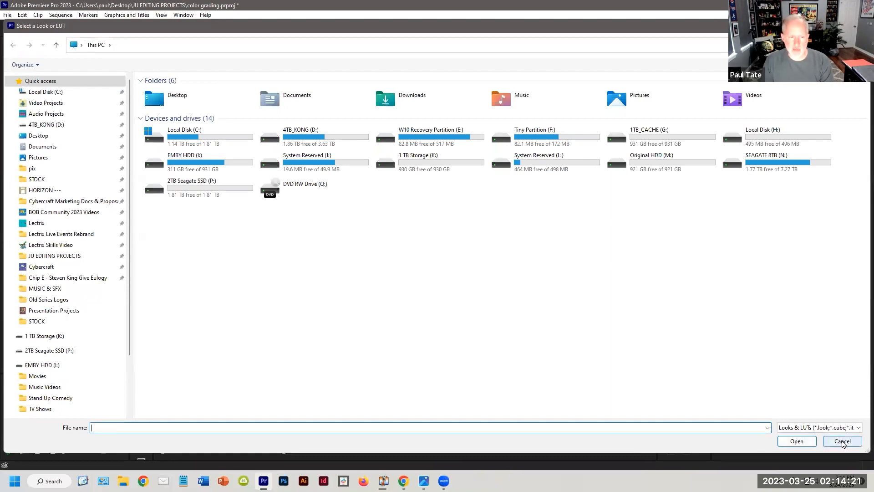
{"action": "left_click", "coordinate": [842, 441]}
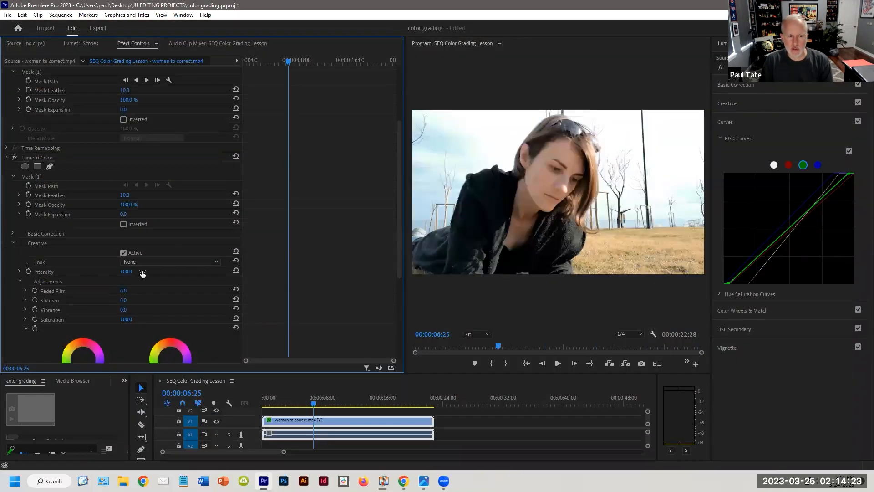
Try the Kodak 5218 Kodak 2395 and Fuji F125 Kodak 2395 looks, and return the Look to None
{"action": "left_click", "coordinate": [136, 263]}
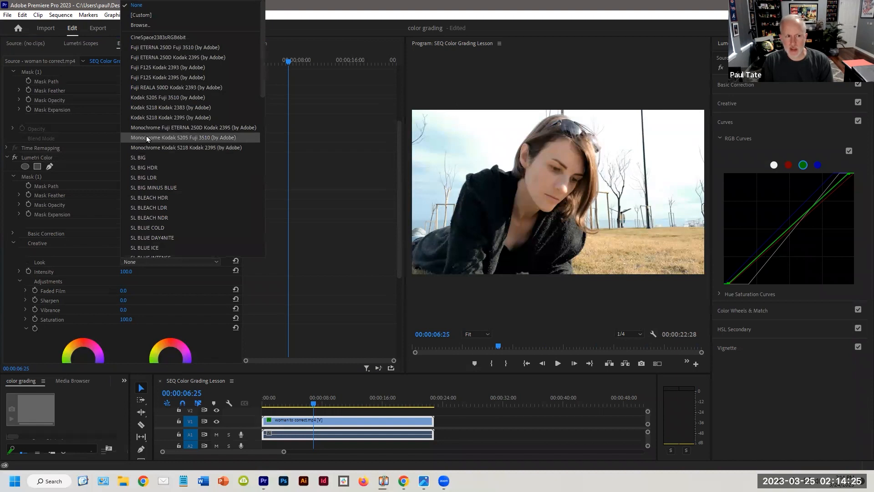
{"action": "left_click", "coordinate": [146, 119]}
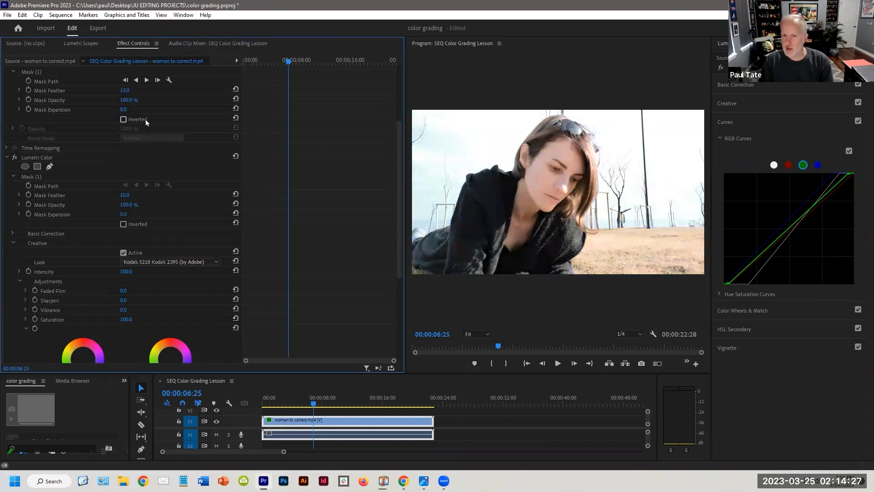
{"action": "left_click", "coordinate": [171, 263]}
{"action": "scroll", "coordinate": [148, 197], "scroll_direction": "down", "scroll_amount": 5}
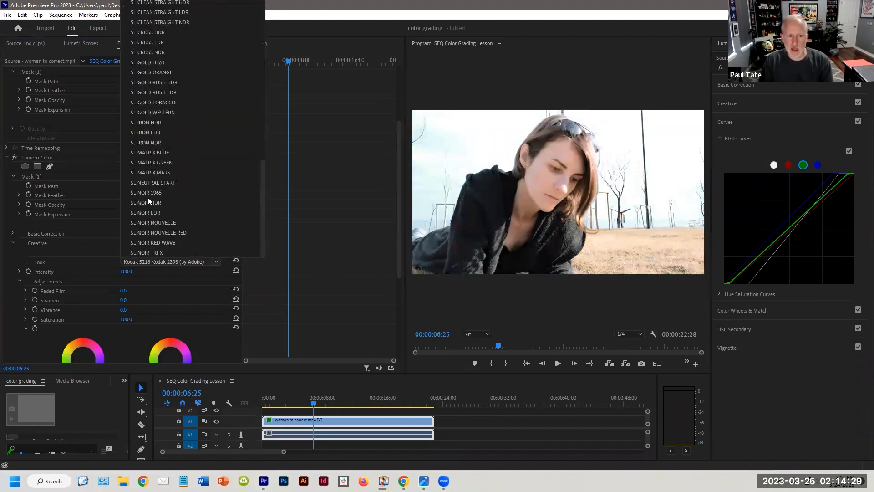
{"action": "scroll", "coordinate": [155, 138], "scroll_direction": "up", "scroll_amount": 5}
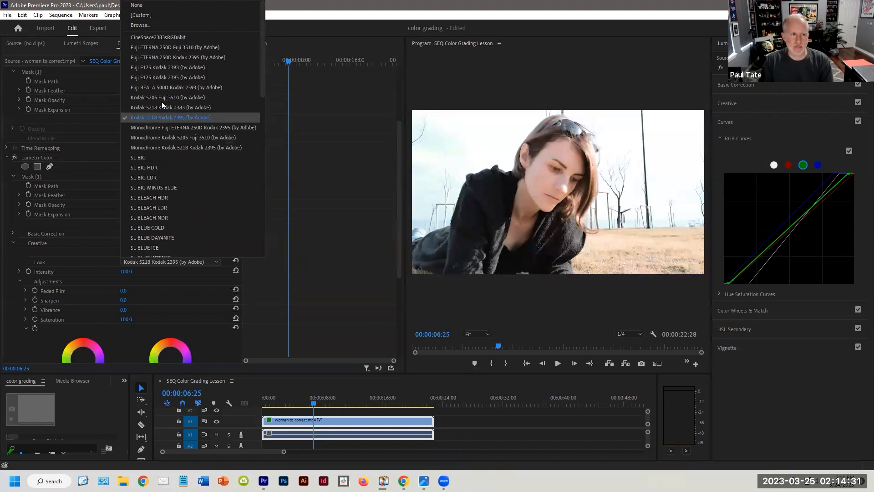
{"action": "left_click", "coordinate": [171, 76]}
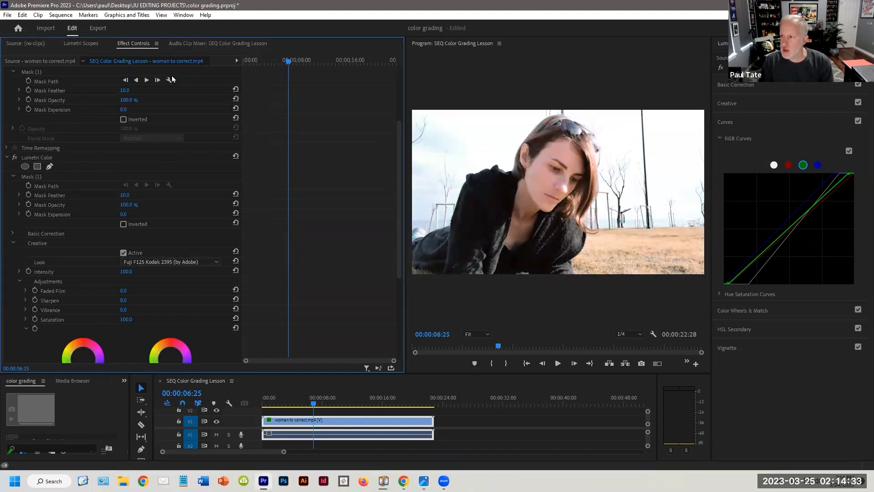
{"action": "left_click", "coordinate": [176, 261]}
{"action": "scroll", "coordinate": [166, 57], "scroll_direction": "up", "scroll_amount": 2}
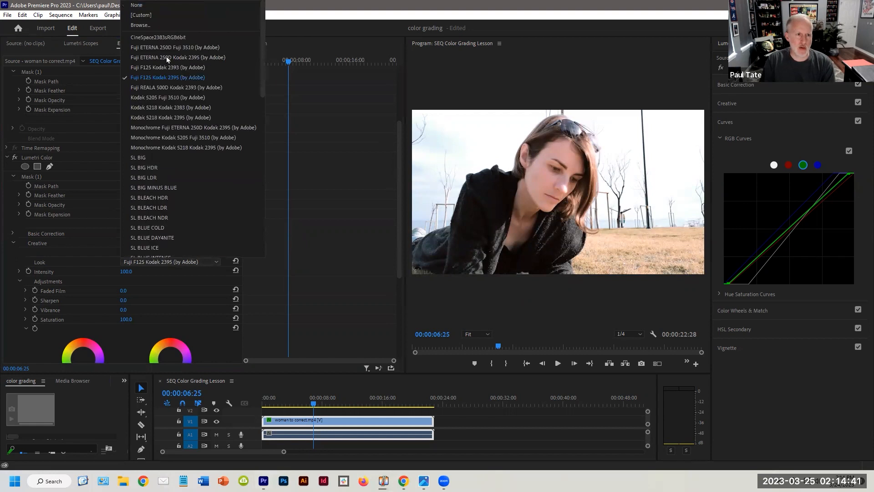
{"action": "left_click", "coordinate": [161, 4]}
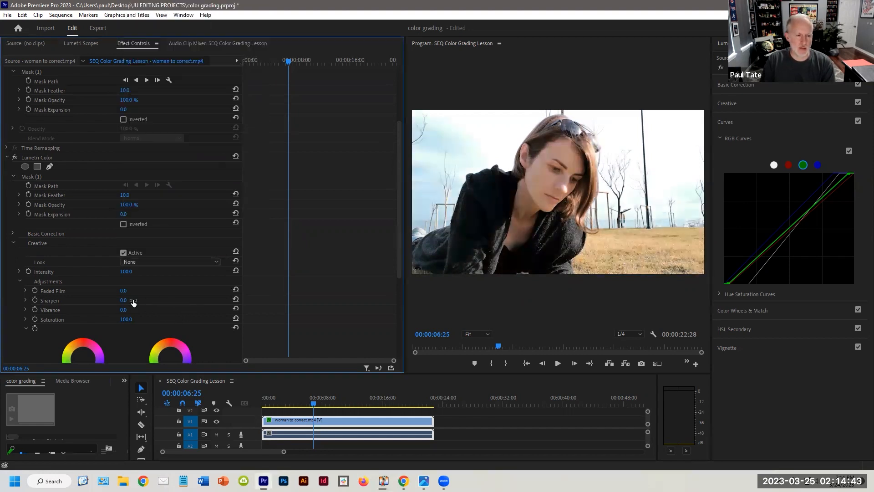
Set the Creative adjustments to Vibrance 26, Saturation 139 and Faded Film 100
{"action": "left_click_drag", "start_coordinate": [123, 310], "coordinate": [130, 310]}
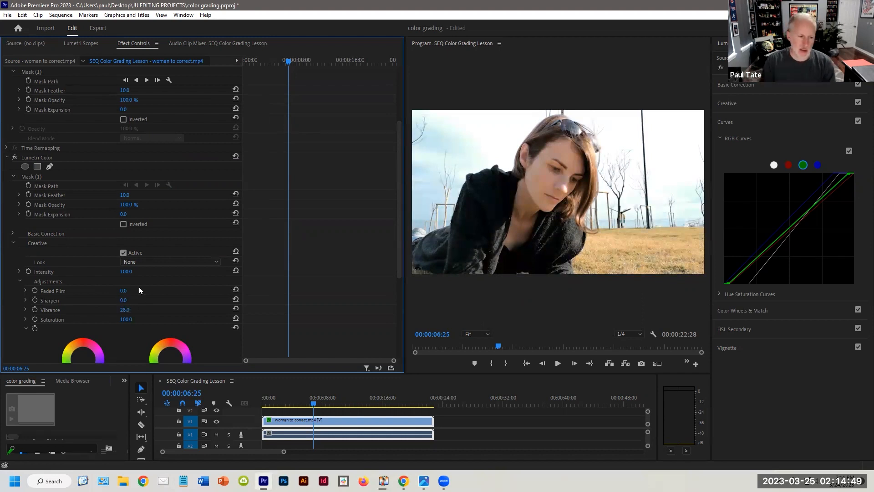
{"action": "left_click_drag", "start_coordinate": [123, 310], "coordinate": [168, 291]}
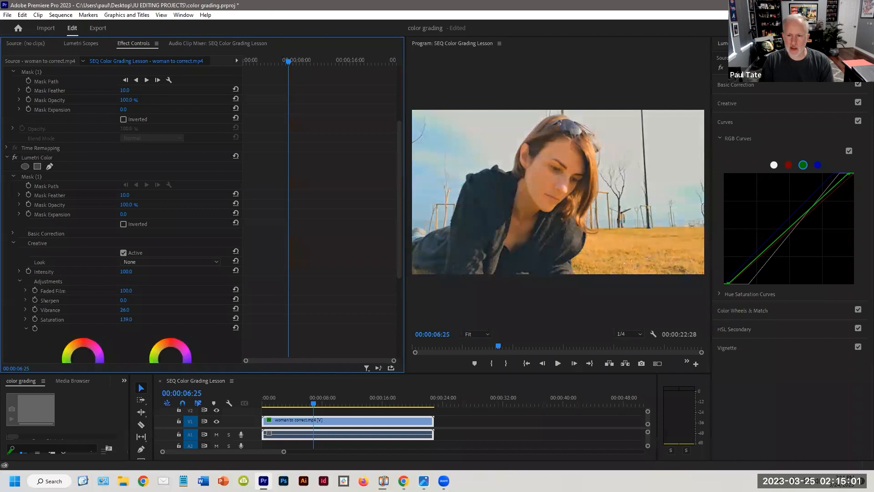
Review the remaining Creative controls, and reset Vibrance and Saturation to their defaults
{"action": "scroll", "coordinate": [62, 327], "scroll_direction": "down", "scroll_amount": 2}
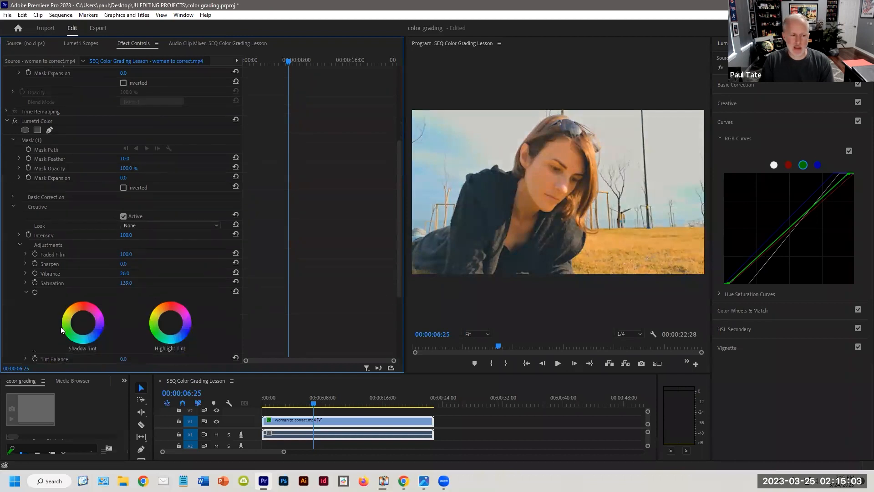
{"action": "scroll", "coordinate": [61, 327], "scroll_direction": "down", "scroll_amount": 4}
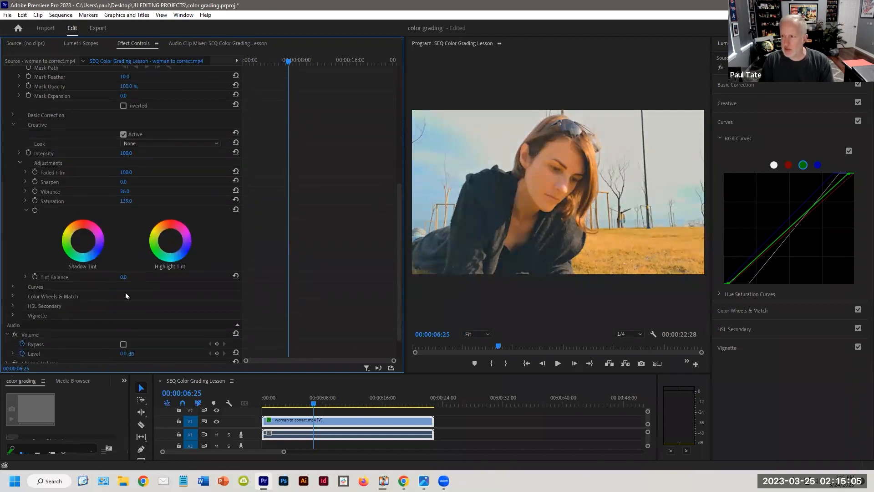
{"action": "scroll", "coordinate": [126, 273], "scroll_direction": "up", "scroll_amount": 4}
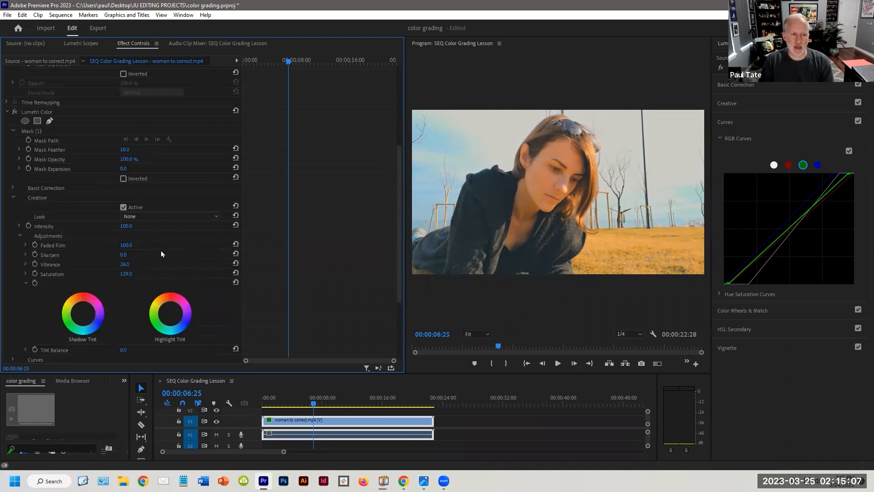
{"action": "scroll", "coordinate": [160, 250], "scroll_direction": "up", "scroll_amount": 2}
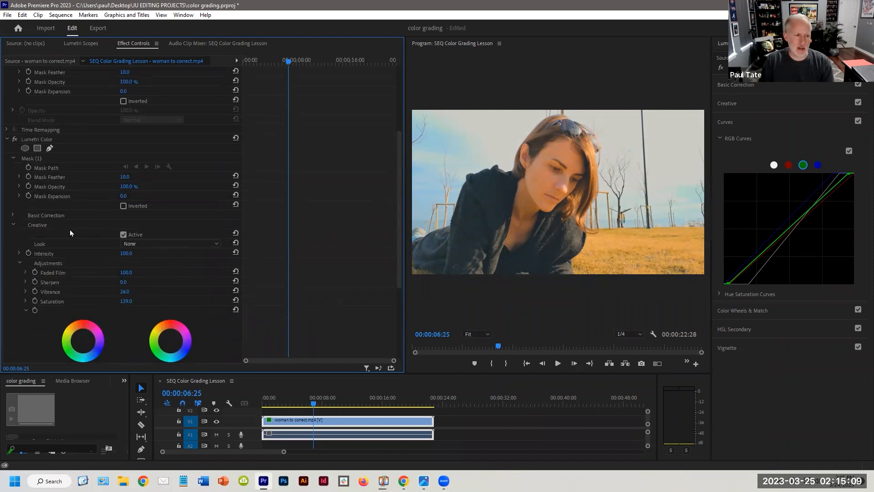
{"action": "scroll", "coordinate": [94, 240], "scroll_direction": "up", "scroll_amount": 2}
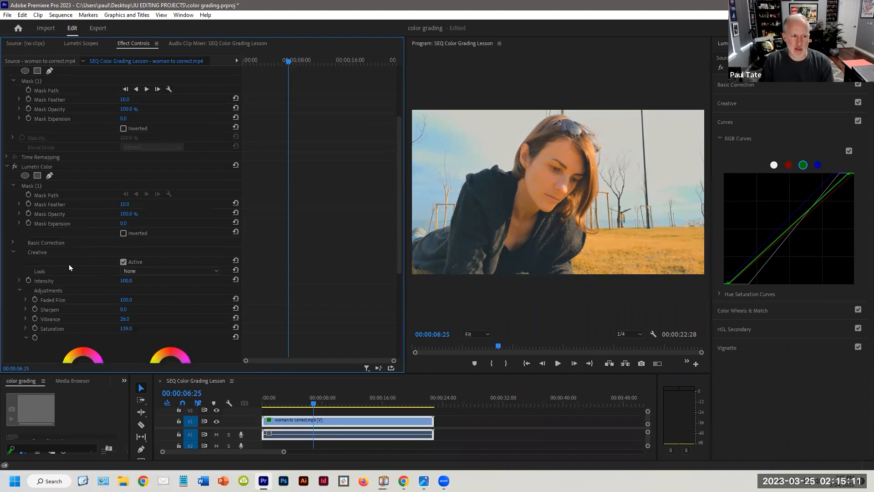
{"action": "left_click", "coordinate": [235, 318]}
{"action": "left_click", "coordinate": [236, 328]}
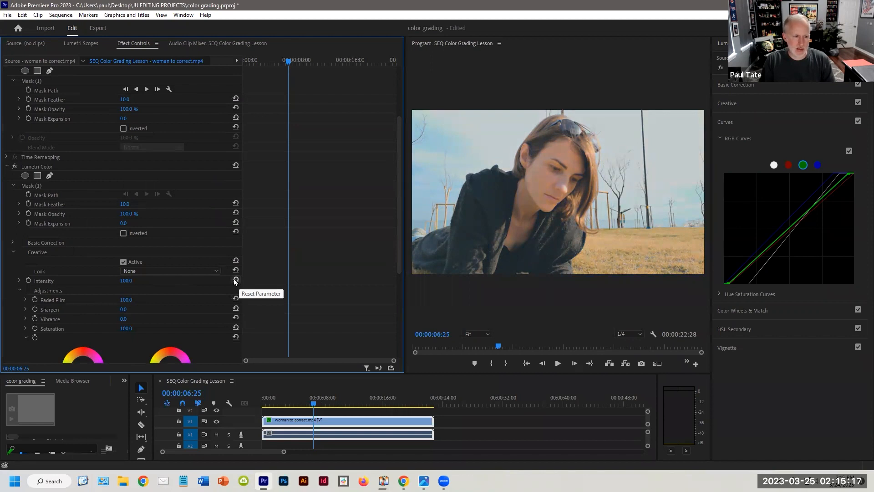
Save the project and delete the Lumetri Color effect from the woman clip
{"action": "key", "text": "ctrl+s"}
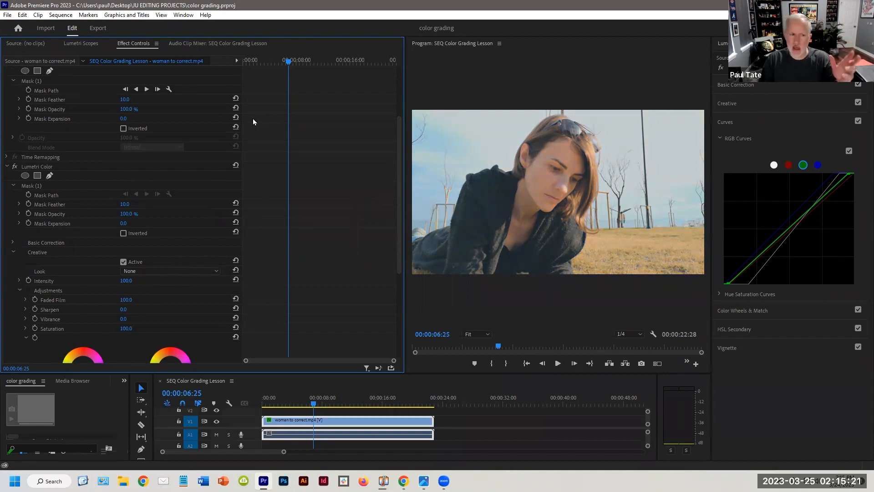
{"action": "left_click", "coordinate": [25, 168]}
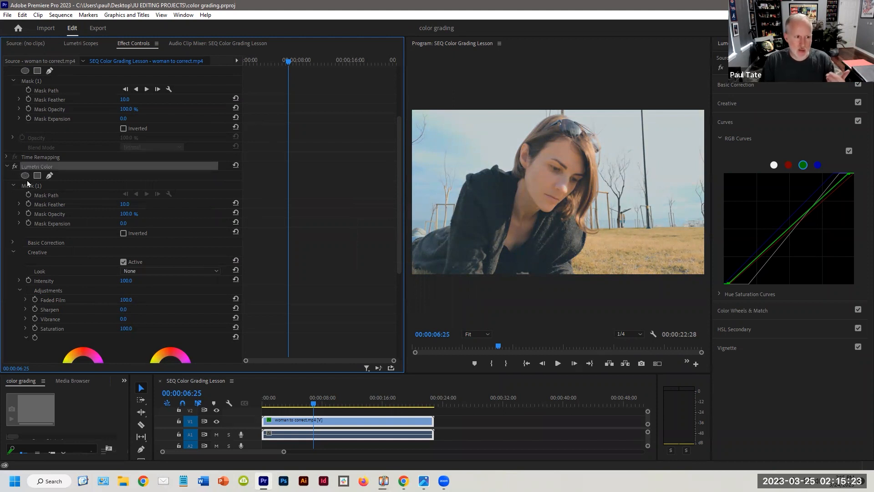
{"action": "key", "text": "Delete"}
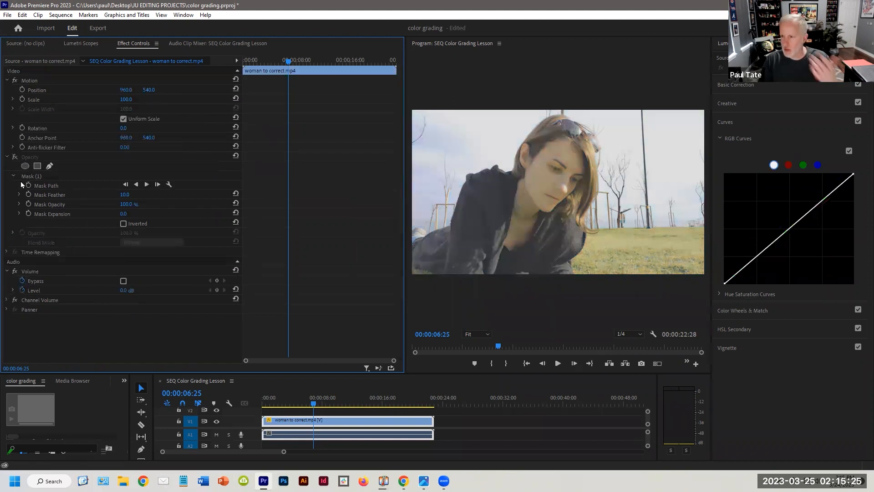